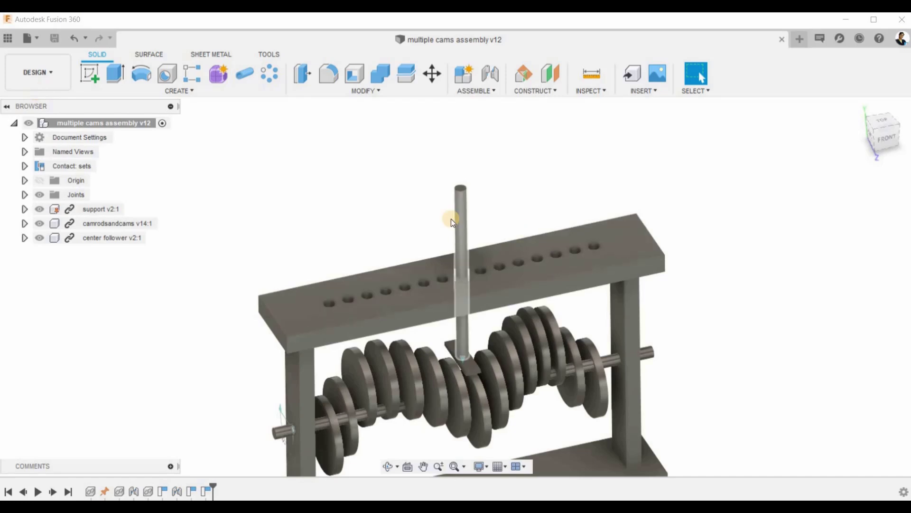
Open center follower v2 from the Data panel in its own tab, viewing the rod's top end.
{"action": "left_click", "coordinate": [9, 38]}
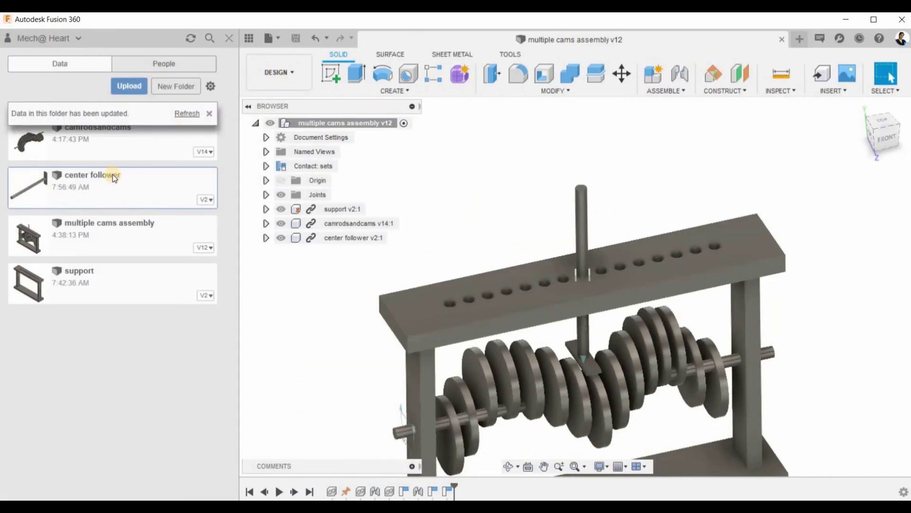
{"action": "right_click", "coordinate": [114, 175]}
{"action": "left_click", "coordinate": [127, 181]}
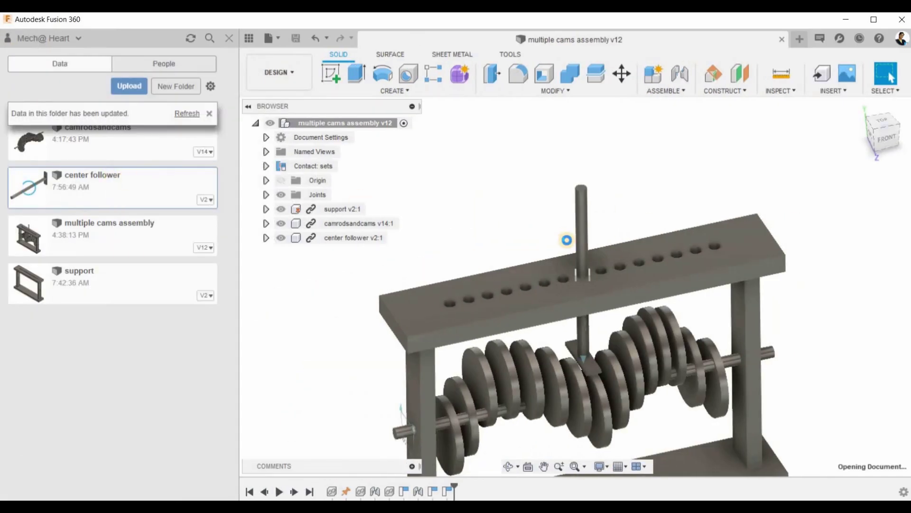
{"action": "mouse_move", "coordinate": [640, 240]}
{"action": "middle_mouse_down", "text": "shift"}
{"action": "mouse_move", "coordinate": [621, 280]}
{"action": "mouse_move", "coordinate": [638, 213]}
{"action": "mouse_move", "coordinate": [692, 229]}
{"action": "mouse_move", "coordinate": [541, 236]}
{"action": "mouse_move", "coordinate": [589, 283]}
{"action": "mouse_move", "coordinate": [637, 226]}
{"action": "mouse_move", "coordinate": [574, 260]}
{"action": "mouse_move", "coordinate": [592, 305]}
{"action": "mouse_move", "coordinate": [579, 292]}
{"action": "mouse_move", "coordinate": [616, 285]}
{"action": "mouse_move", "coordinate": [636, 303]}
{"action": "middle_mouse_up", "text": "shift"}
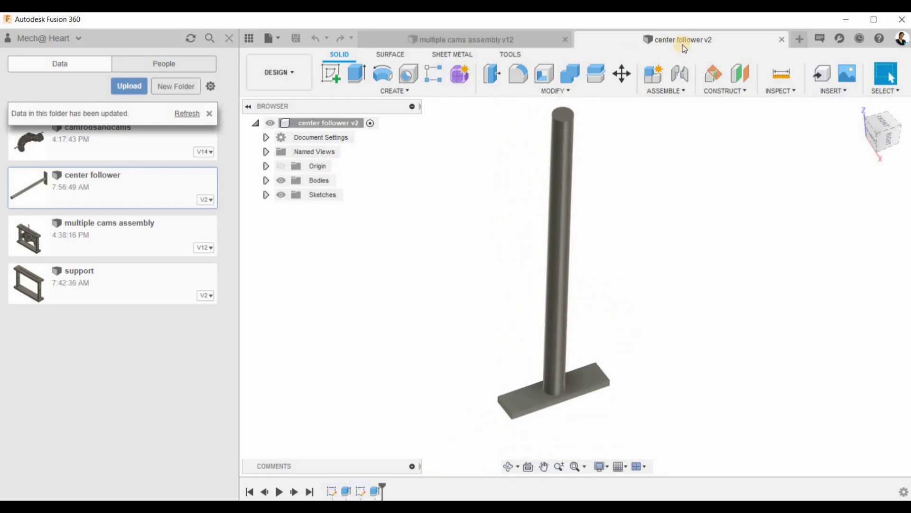
{"action": "key", "text": "ctrl+Tab"}
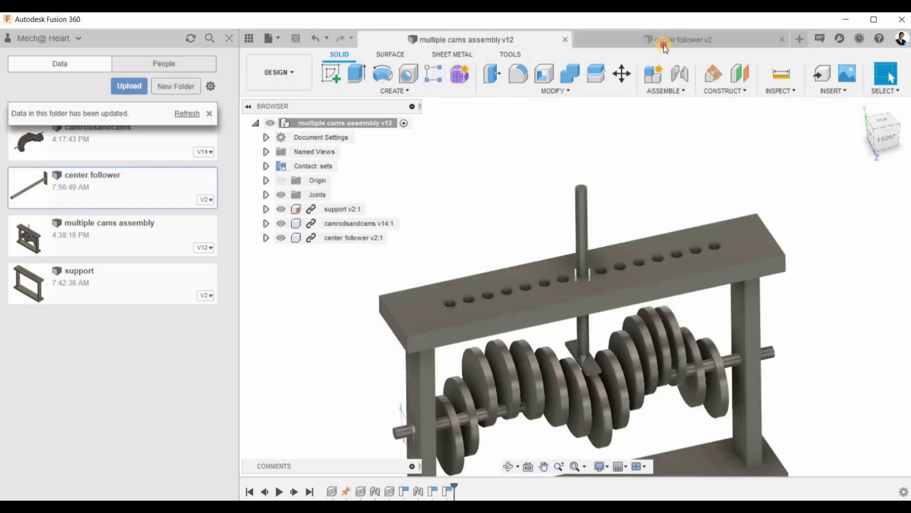
{"action": "left_click", "coordinate": [665, 42]}
{"action": "mouse_move", "coordinate": [590, 267]}
{"action": "middle_mouse_down", "text": "shift"}
{"action": "mouse_move", "coordinate": [611, 267]}
{"action": "mouse_move", "coordinate": [566, 90]}
{"action": "mouse_move", "coordinate": [587, 162]}
{"action": "middle_mouse_up", "text": "shift"}
Start a sketch on the rod's top face and view it from the front.
{"action": "left_click", "coordinate": [587, 162]}
{"action": "left_click", "coordinate": [331, 73]}
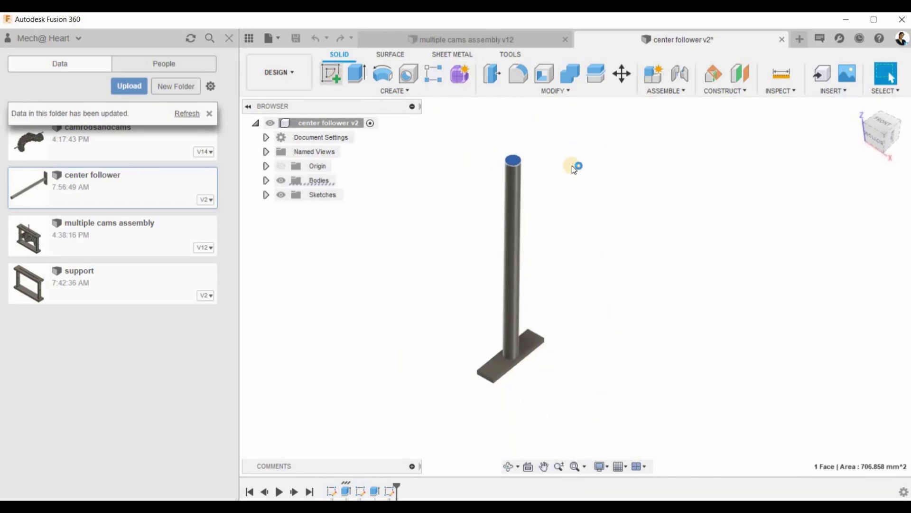
{"action": "scroll", "coordinate": [516, 213], "scroll_direction": "up", "scroll_amount": 2}
{"action": "scroll", "coordinate": [525, 231], "scroll_direction": "up", "scroll_amount": 3}
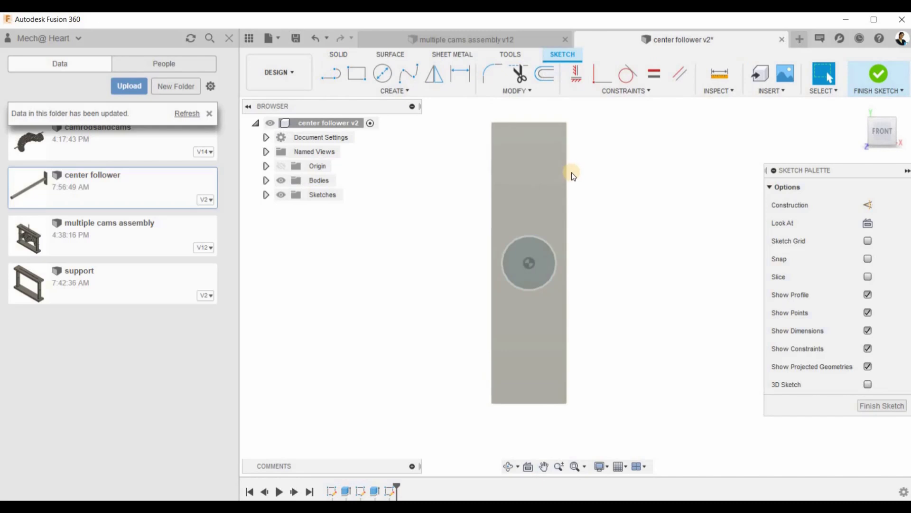
{"action": "mouse_move", "coordinate": [578, 223]}
{"action": "middle_mouse_down", "text": "shift"}
{"action": "mouse_move", "coordinate": [578, 197]}
{"action": "mouse_move", "coordinate": [559, 183]}
{"action": "middle_mouse_up", "text": "shift"}
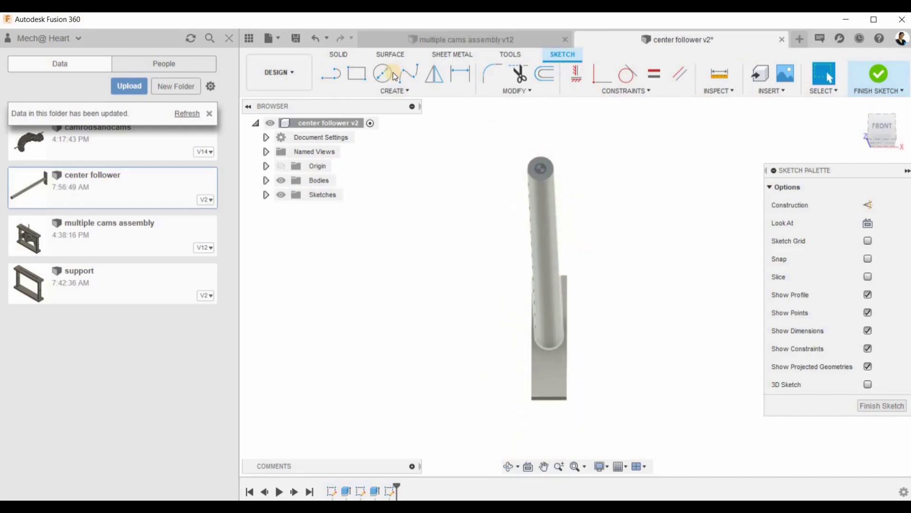
{"action": "scroll", "coordinate": [530, 157], "scroll_direction": "up", "scroll_amount": 1}
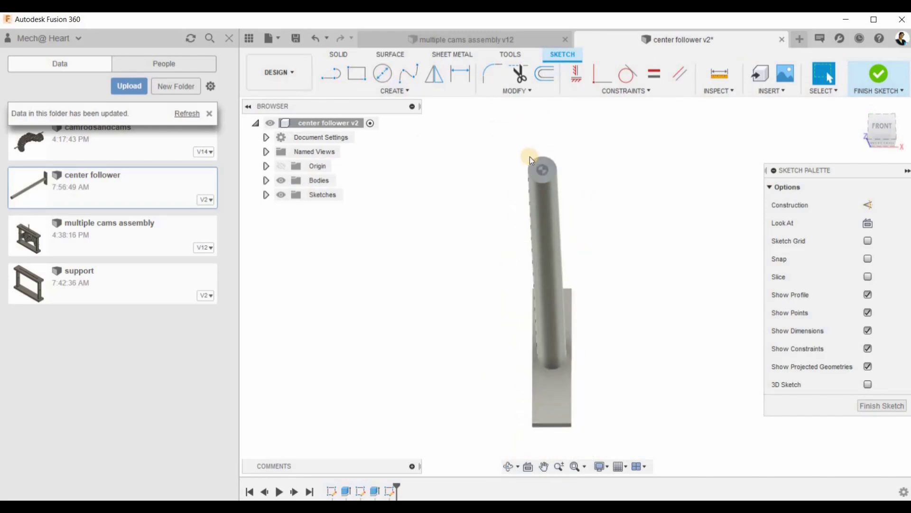
{"action": "left_click", "coordinate": [882, 127]}
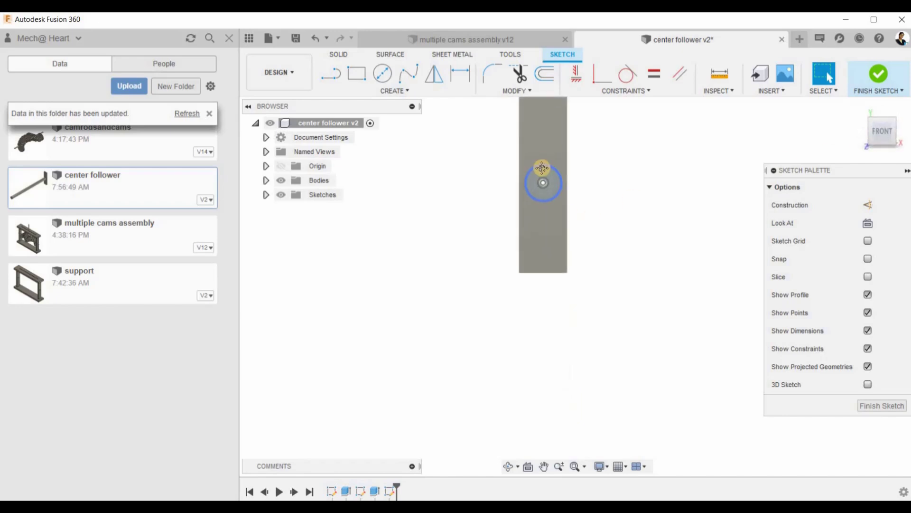
Draw two side-by-side 3-point arcs above the rod centre and constrain them equal.
{"action": "left_click", "coordinate": [395, 92]}
{"action": "mouse_move", "coordinate": [337, 143]}
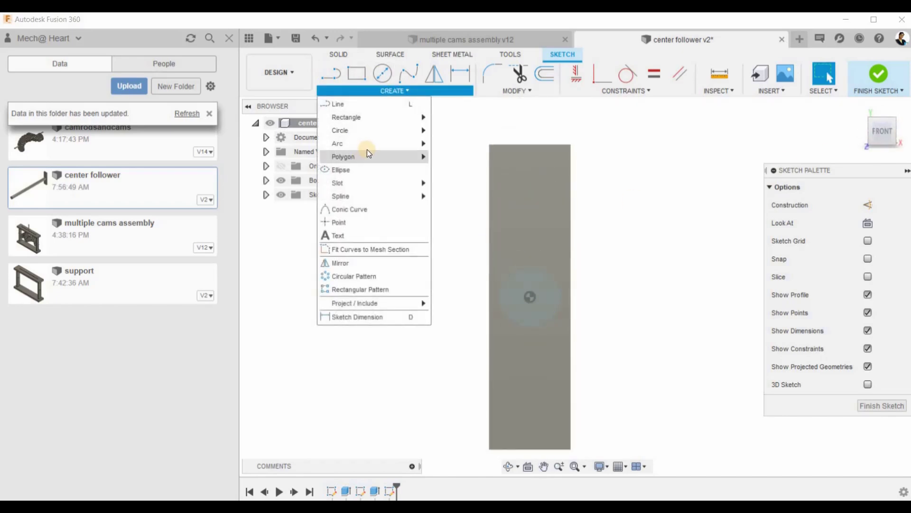
{"action": "left_click", "coordinate": [531, 258]}
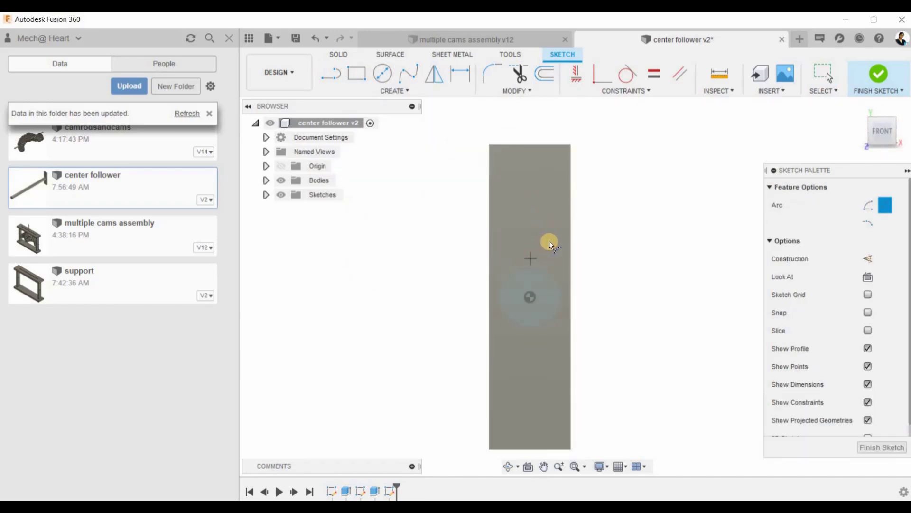
{"action": "left_click", "coordinate": [589, 268]}
{"action": "left_click", "coordinate": [579, 248]}
{"action": "left_click", "coordinate": [531, 259]}
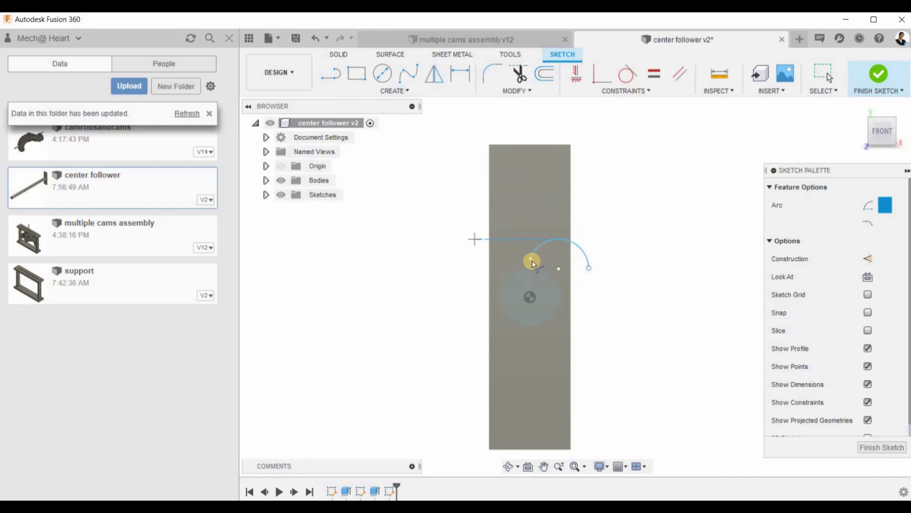
{"action": "left_click", "coordinate": [470, 267]}
{"action": "left_click", "coordinate": [482, 238]}
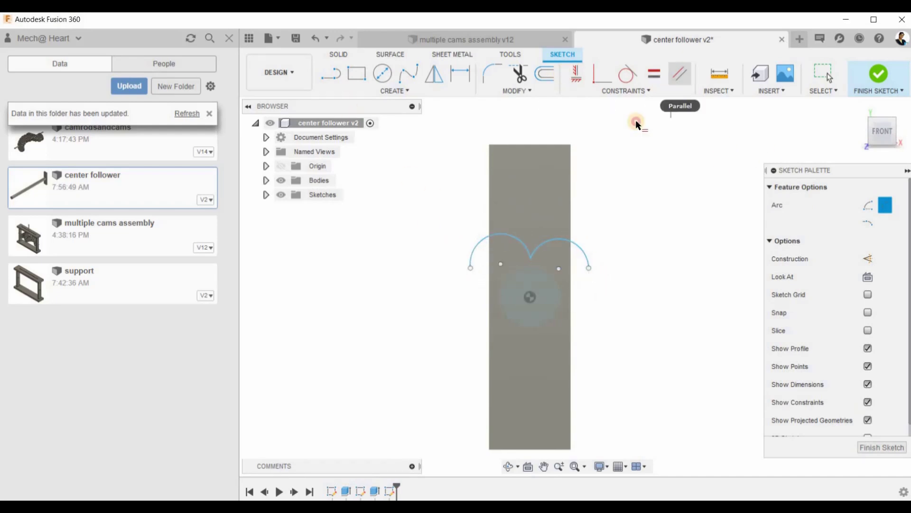
{"action": "left_click", "coordinate": [654, 74]}
{"action": "left_click", "coordinate": [577, 245]}
{"action": "left_click", "coordinate": [474, 245]}
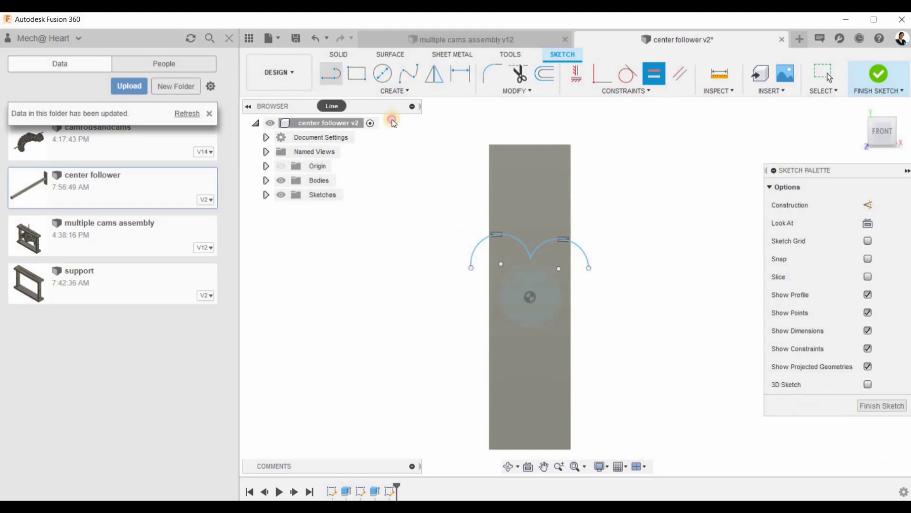
Draw two lines from the arc ends down to a common bottom point, closing the heart.
{"action": "left_click", "coordinate": [328, 76]}
{"action": "left_click", "coordinate": [470, 268]}
{"action": "left_click", "coordinate": [529, 350]}
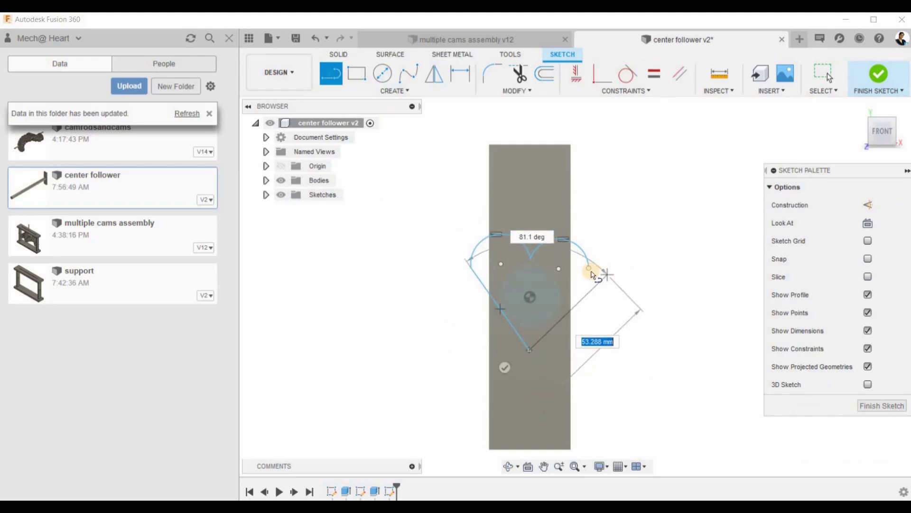
{"action": "left_click", "coordinate": [589, 268]}
{"action": "right_click", "coordinate": [611, 313]}
Reshape the heart by dragging its vertices and arc ends to adjust width and height.
{"action": "key", "text": "Escape"}
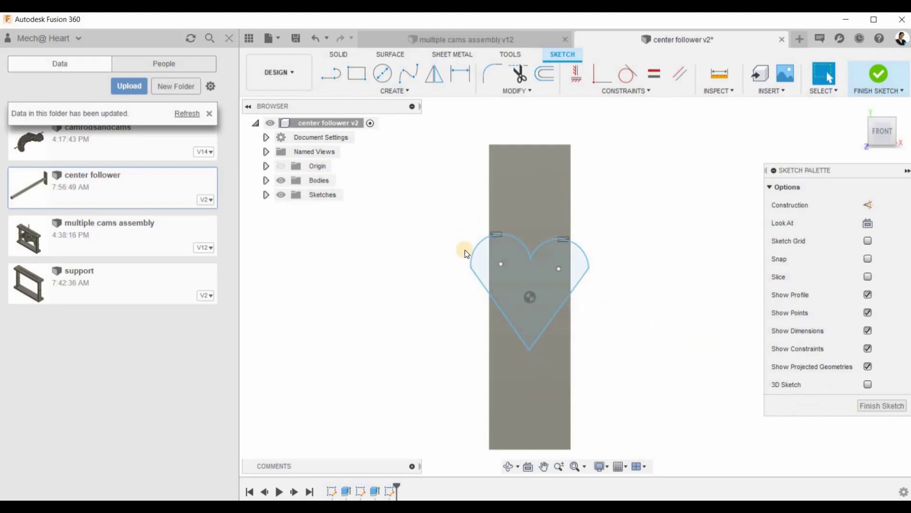
{"action": "scroll", "coordinate": [464, 248], "scroll_direction": "up", "scroll_amount": 2}
{"action": "left_click_drag", "start_coordinate": [511, 295], "coordinate": [502, 309]}
{"action": "left_click_drag", "start_coordinate": [702, 271], "coordinate": [681, 294]}
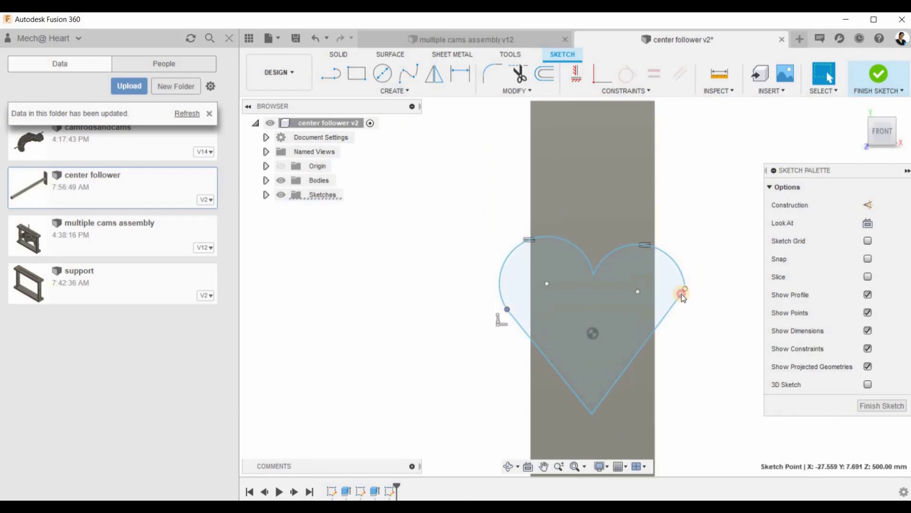
{"action": "left_click", "coordinate": [591, 269]}
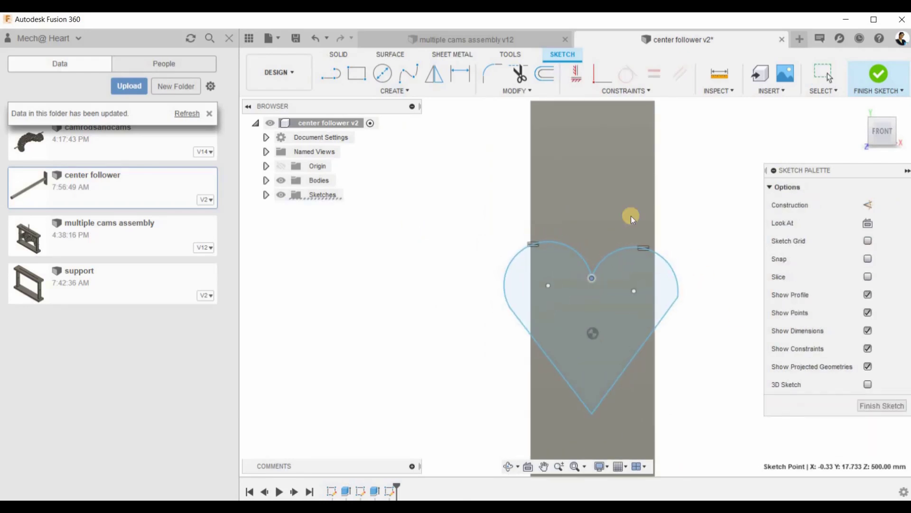
{"action": "scroll", "coordinate": [509, 214], "scroll_direction": "down", "scroll_amount": 3}
{"action": "scroll", "coordinate": [508, 213], "scroll_direction": "up", "scroll_amount": 2}
{"action": "left_click_drag", "start_coordinate": [517, 238], "coordinate": [526, 261]}
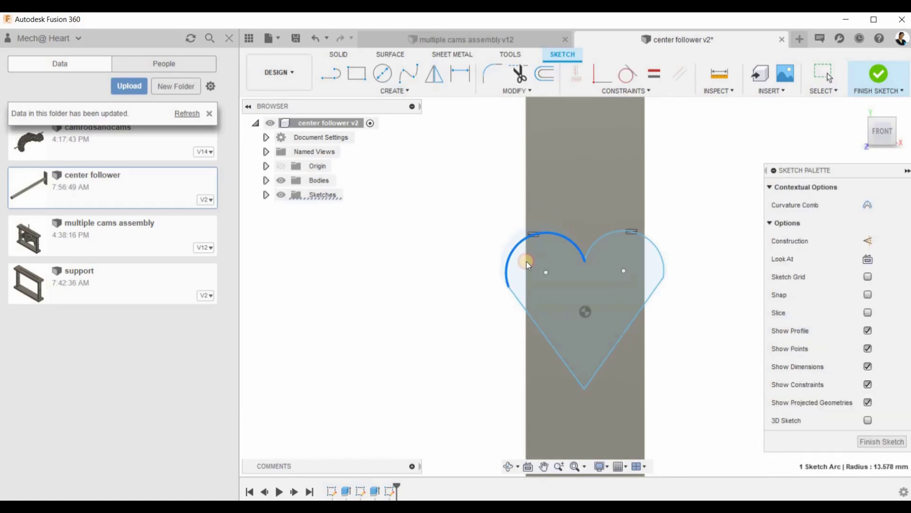
{"action": "left_click", "coordinate": [644, 269]}
{"action": "key", "text": "F6"}
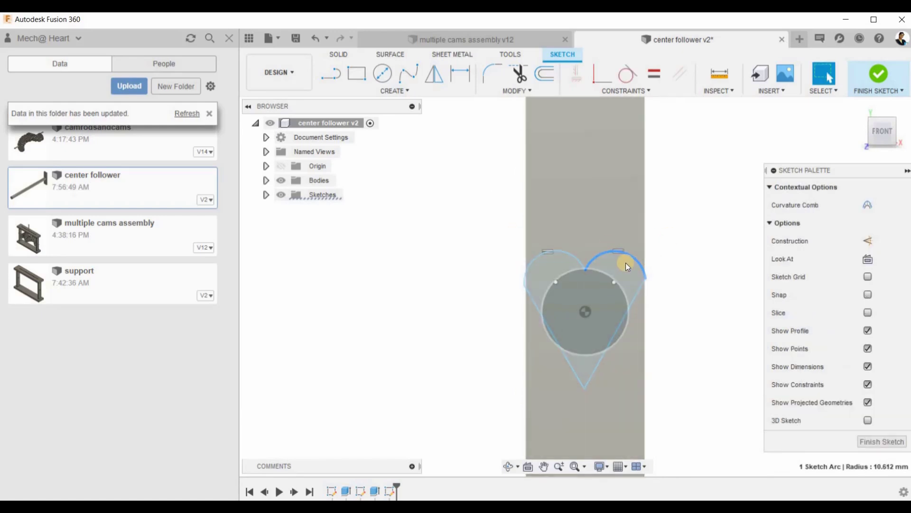
{"action": "left_click", "coordinate": [574, 324]}
{"action": "left_click", "coordinate": [573, 241]}
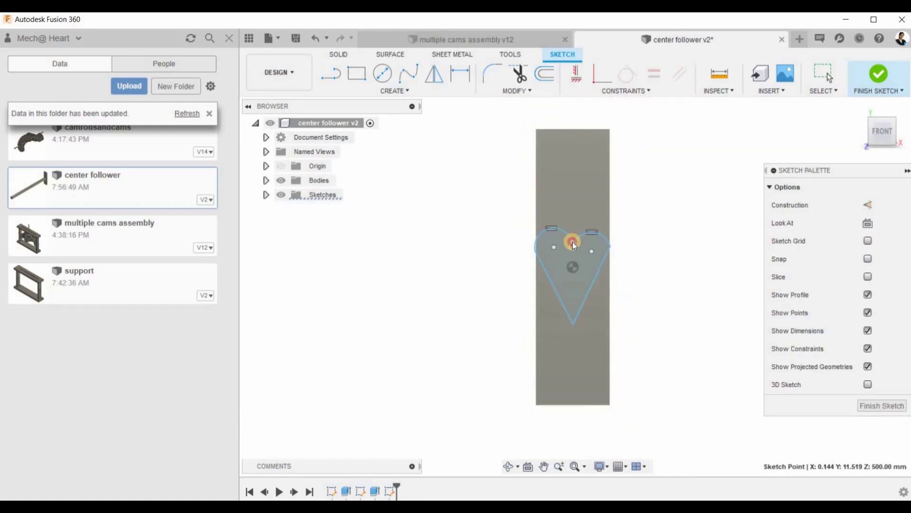
{"action": "left_click_drag", "start_coordinate": [610, 246], "coordinate": [635, 257]}
{"action": "scroll", "coordinate": [656, 225], "scroll_direction": "up", "scroll_amount": 3}
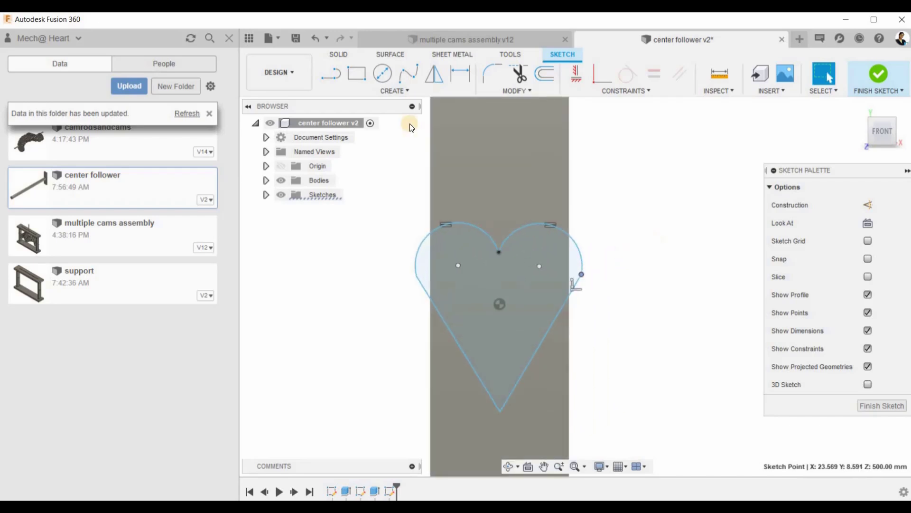
Make each arc tangent to its adjoining line and finish the heart sketch.
{"action": "left_click", "coordinate": [626, 91]}
{"action": "left_click", "coordinate": [589, 130]}
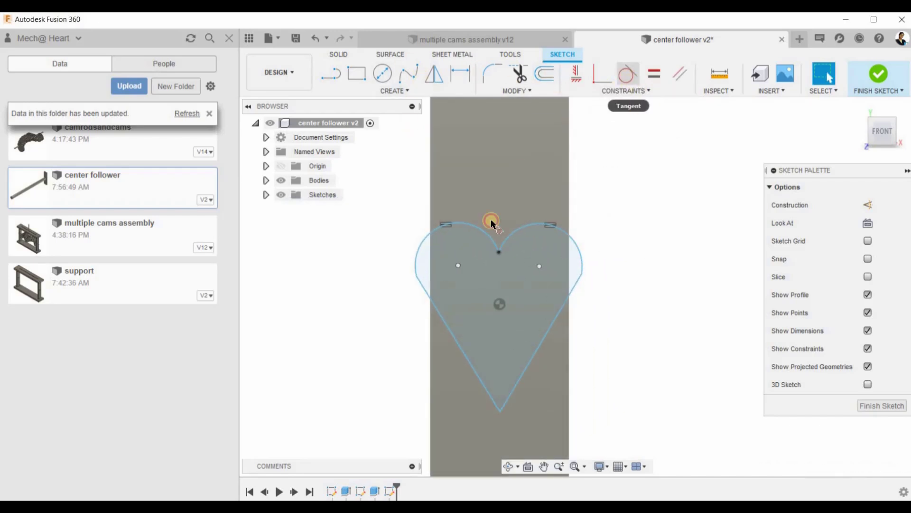
{"action": "scroll", "coordinate": [491, 218], "scroll_direction": "up", "scroll_amount": 2}
{"action": "left_click", "coordinate": [395, 266]}
{"action": "left_click", "coordinate": [416, 304]}
{"action": "left_click", "coordinate": [671, 266]}
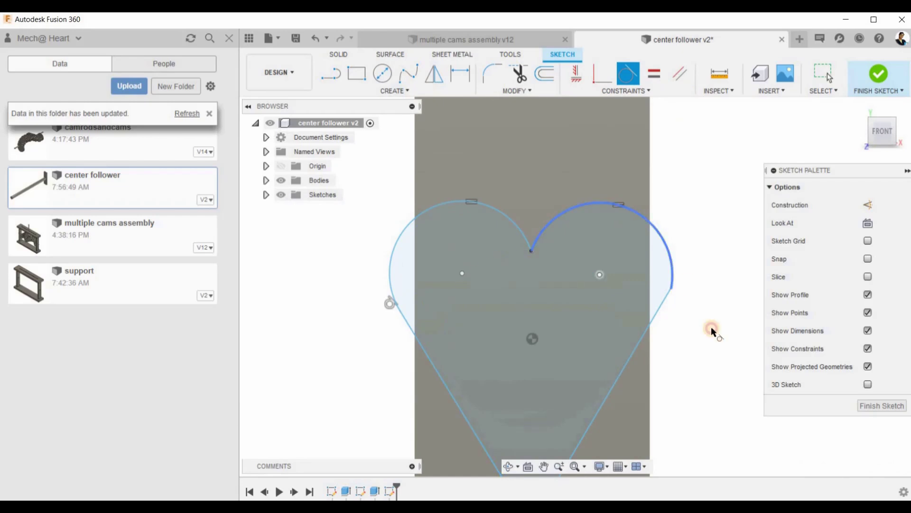
{"action": "left_click", "coordinate": [660, 301]}
{"action": "scroll", "coordinate": [528, 126], "scroll_direction": "down", "scroll_amount": 3}
{"action": "scroll", "coordinate": [521, 224], "scroll_direction": "up", "scroll_amount": 2}
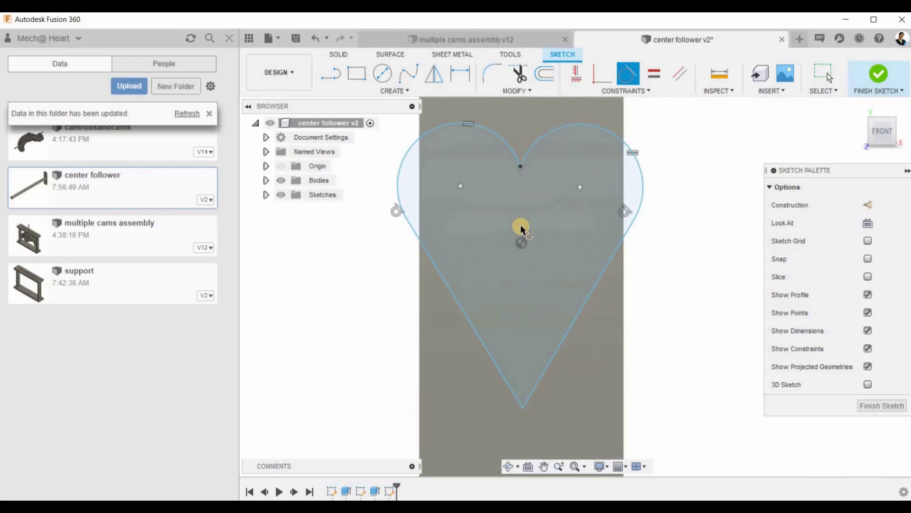
{"action": "scroll", "coordinate": [520, 224], "scroll_direction": "down", "scroll_amount": 1}
{"action": "left_click", "coordinate": [878, 73]}
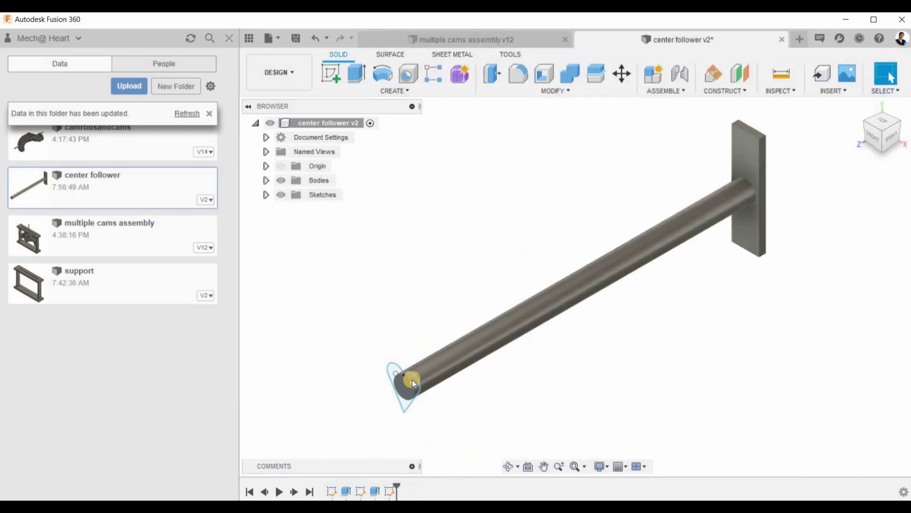
Extrude both heart profiles 5 mm, joined to the rod.
{"action": "scroll", "coordinate": [409, 378], "scroll_direction": "up", "scroll_amount": 5}
{"action": "left_click", "coordinate": [472, 304]}
{"action": "left_click", "coordinate": [503, 332], "text": "ctrl"}
{"action": "left_click", "coordinate": [357, 75]}
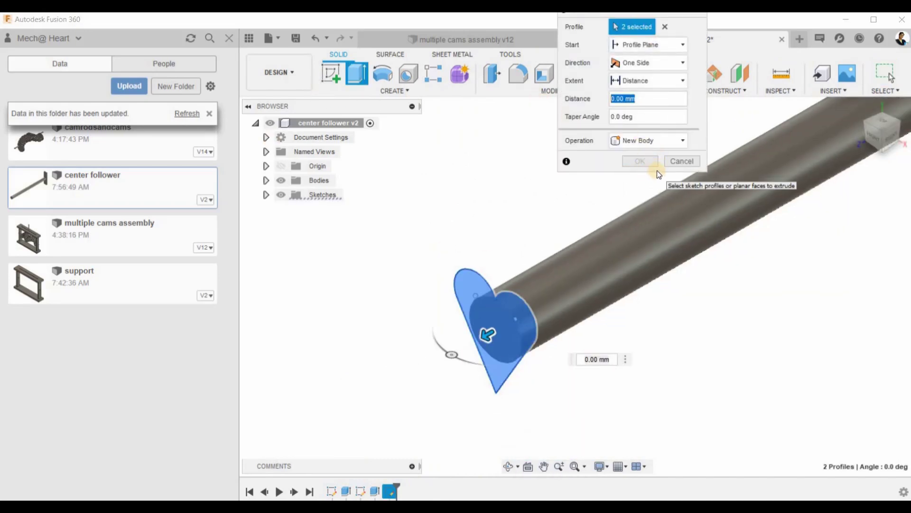
{"action": "type", "text": "5"}
{"action": "key", "text": "Return"}
Save the follower as version v3 and switch to the multiple cams assembly v12 document.
{"action": "scroll", "coordinate": [487, 196], "scroll_direction": "down", "scroll_amount": 5}
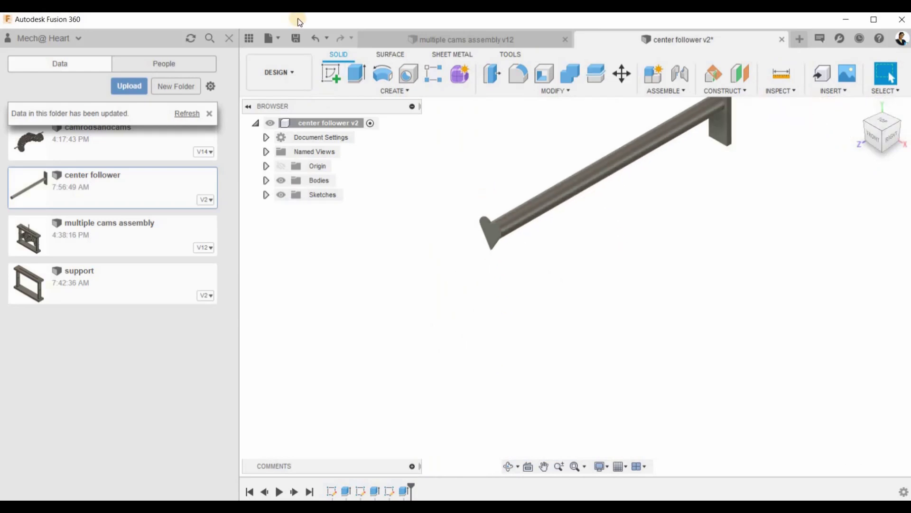
{"action": "key", "text": "ctrl+s"}
{"action": "key", "text": "Return"}
{"action": "left_click", "coordinate": [410, 36]}
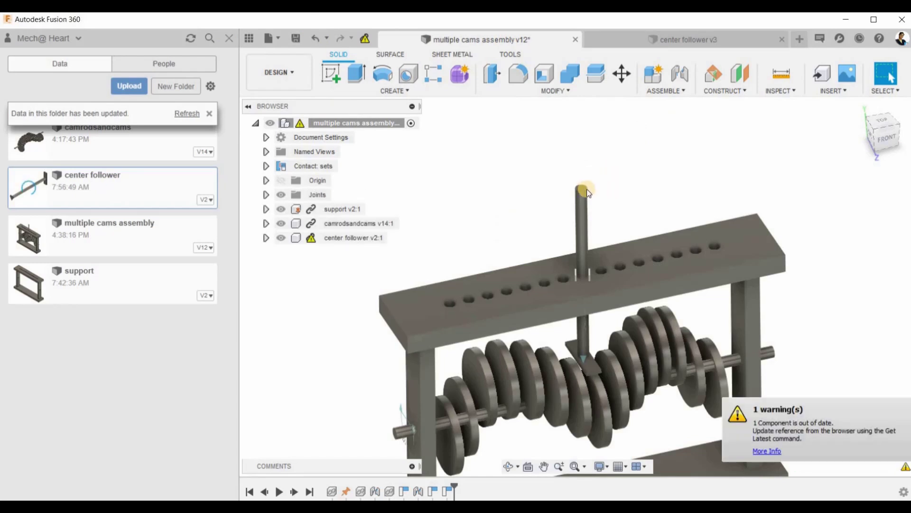
Update the out-of-date follower reference in the cams assembly, then return to center follower v3.
{"action": "scroll", "coordinate": [586, 189], "scroll_direction": "up", "scroll_amount": 3}
{"action": "scroll", "coordinate": [581, 197], "scroll_direction": "down", "scroll_amount": 4}
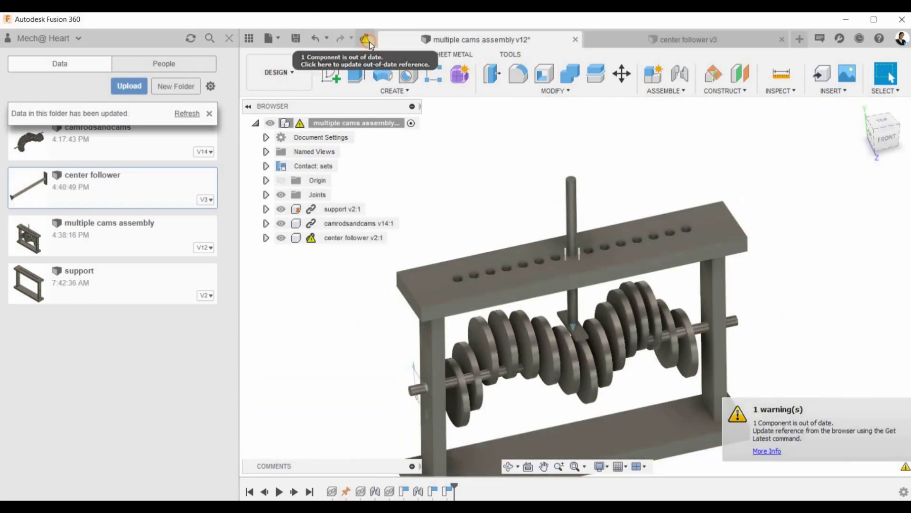
{"action": "left_click", "coordinate": [365, 38]}
{"action": "scroll", "coordinate": [487, 167], "scroll_direction": "up", "scroll_amount": 3}
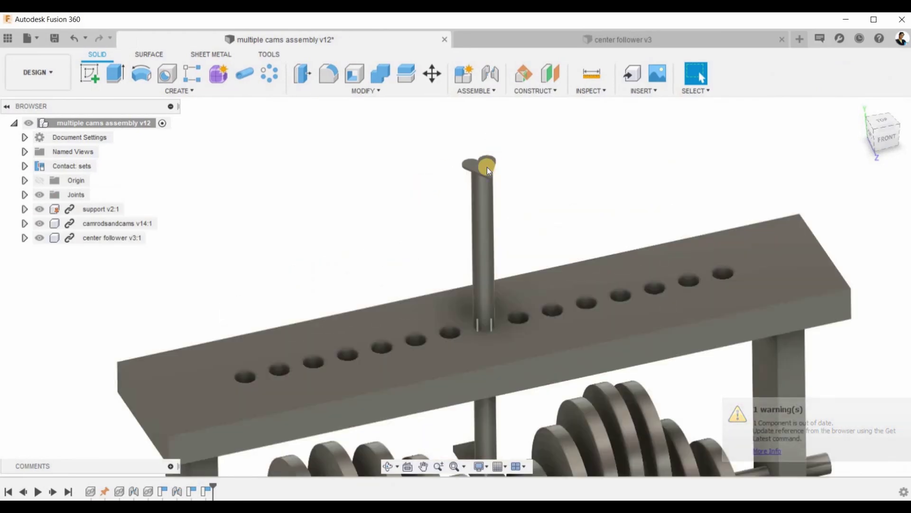
{"action": "scroll", "coordinate": [546, 198], "scroll_direction": "down", "scroll_amount": 3}
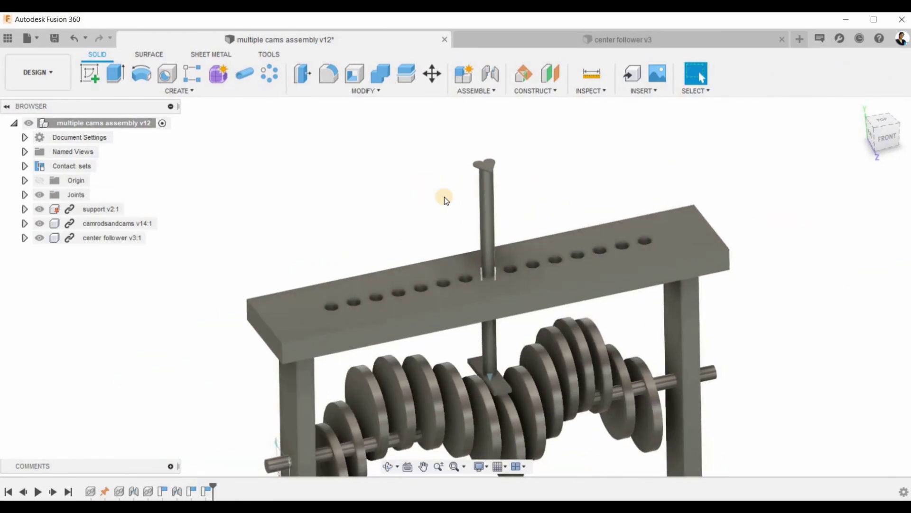
{"action": "scroll", "coordinate": [488, 169], "scroll_direction": "up", "scroll_amount": 2}
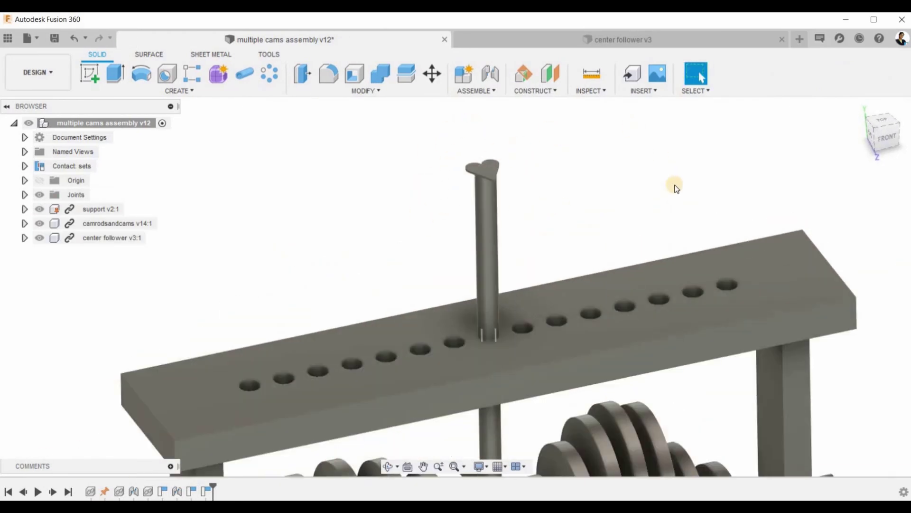
{"action": "scroll", "coordinate": [549, 150], "scroll_direction": "down", "scroll_amount": 3}
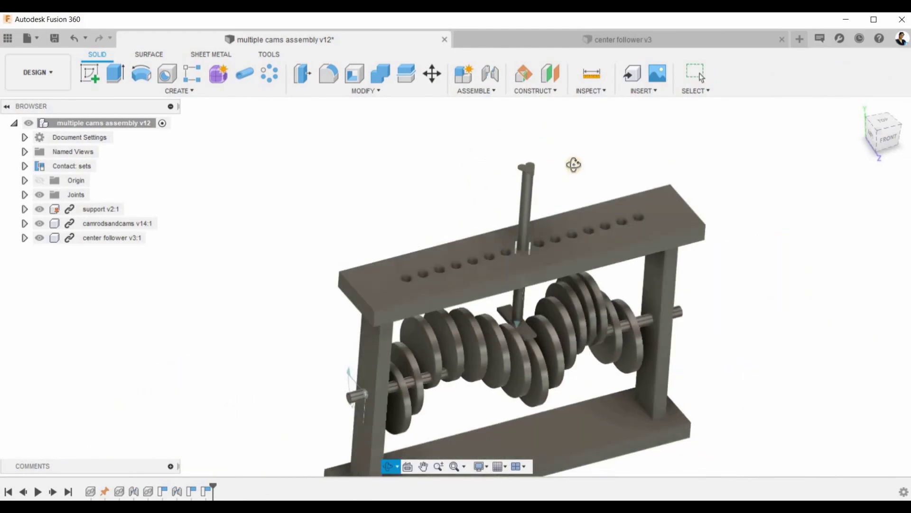
{"action": "left_click", "coordinate": [588, 38]}
Select the follower's two Extrude features in the timeline and start a Rectangular Pattern.
{"action": "mouse_move", "coordinate": [540, 258]}
{"action": "middle_mouse_down", "text": "shift"}
{"action": "mouse_move", "coordinate": [585, 126]}
{"action": "mouse_move", "coordinate": [576, 138]}
{"action": "mouse_move", "coordinate": [610, 151]}
{"action": "middle_mouse_up", "text": "shift"}
{"action": "scroll", "coordinate": [413, 273], "scroll_direction": "up", "scroll_amount": 2}
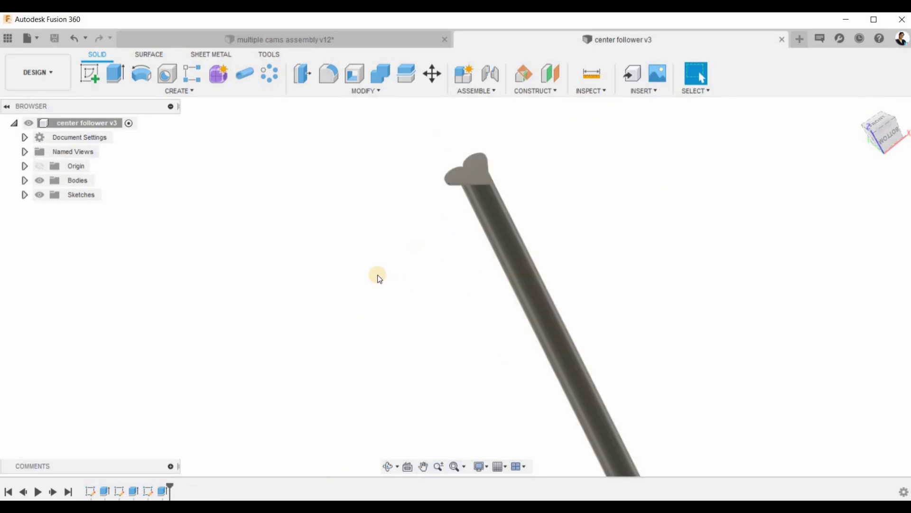
{"action": "scroll", "coordinate": [411, 275], "scroll_direction": "up", "scroll_amount": 2}
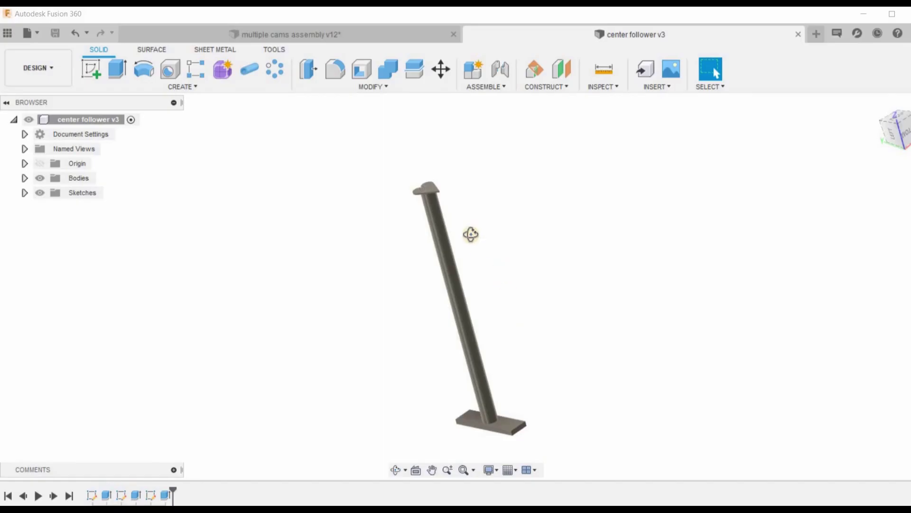
{"action": "mouse_move", "coordinate": [472, 234]}
{"action": "middle_mouse_down", "text": "shift"}
{"action": "mouse_move", "coordinate": [485, 296]}
{"action": "mouse_move", "coordinate": [474, 287]}
{"action": "mouse_move", "coordinate": [524, 485]}
{"action": "middle_mouse_up", "text": "shift"}
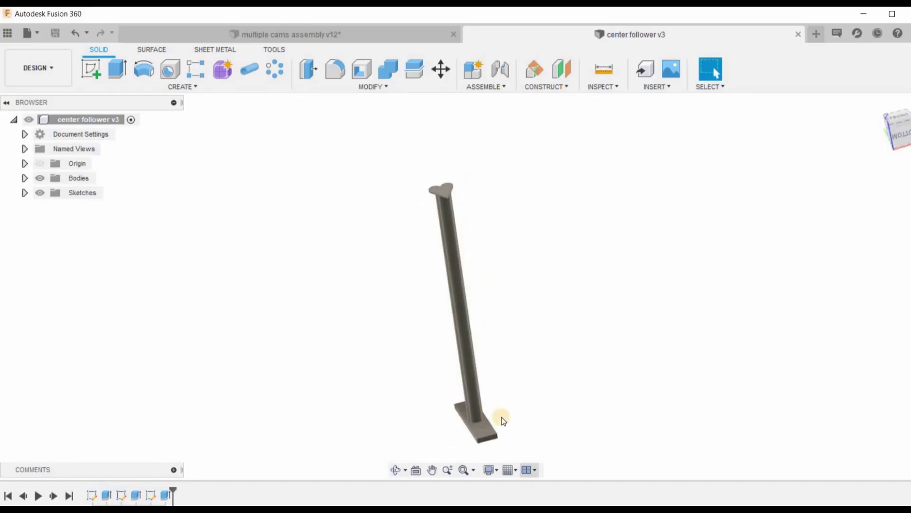
{"action": "scroll", "coordinate": [498, 451], "scroll_direction": "up", "scroll_amount": 2}
{"action": "scroll", "coordinate": [499, 450], "scroll_direction": "up", "scroll_amount": 2}
{"action": "scroll", "coordinate": [465, 371], "scroll_direction": "down", "scroll_amount": 3}
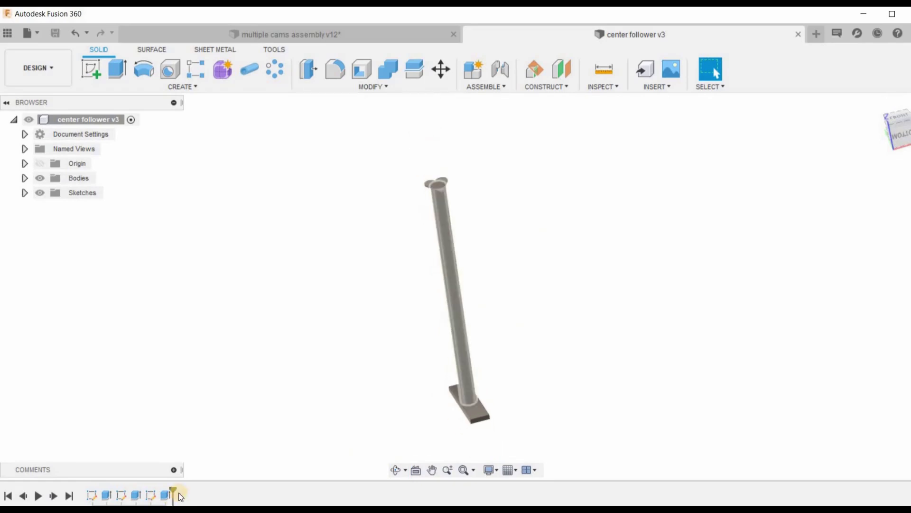
{"action": "left_click", "coordinate": [107, 495]}
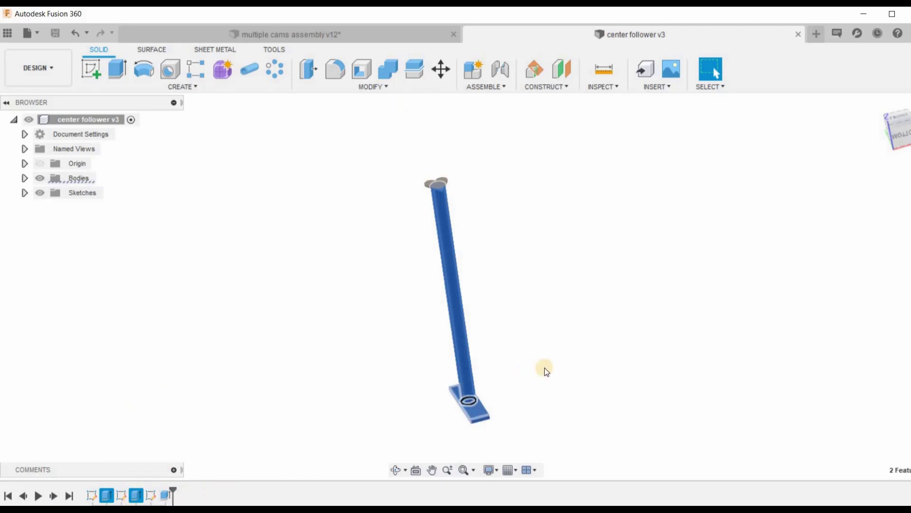
{"action": "left_click", "coordinate": [196, 69]}
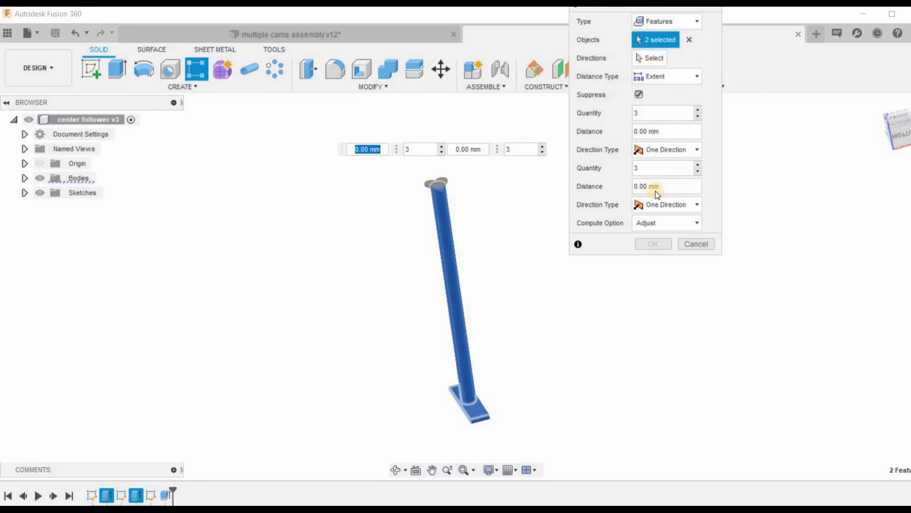
Set the pattern to spacing distance and pick the base edge as its direction.
{"action": "left_click", "coordinate": [24, 178]}
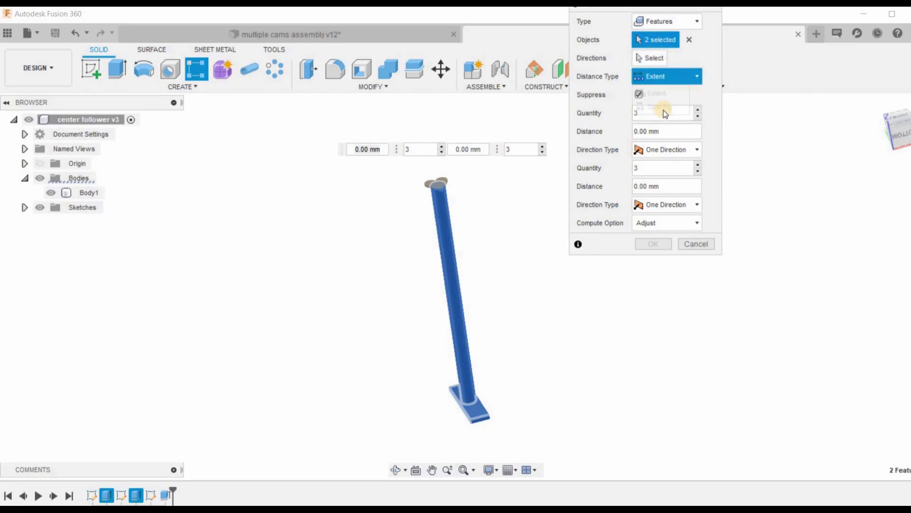
{"action": "left_click", "coordinate": [664, 108]}
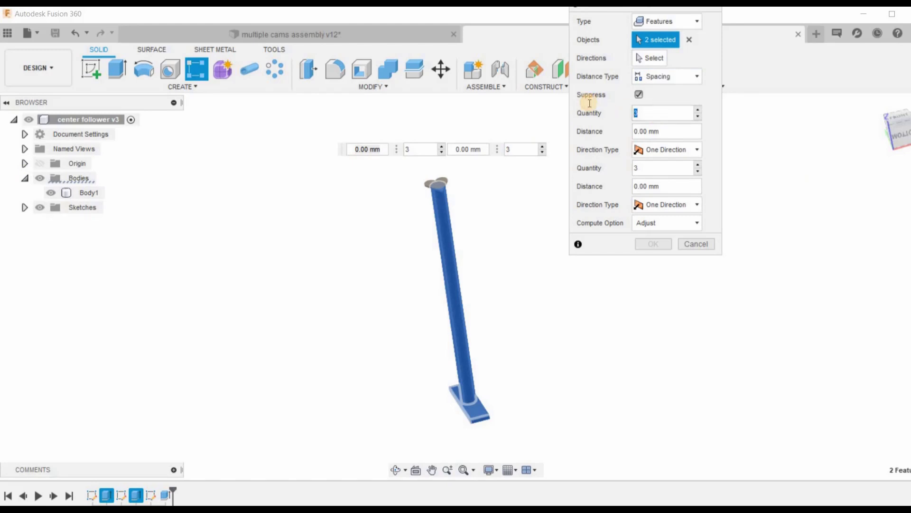
{"action": "type", "text": "15"}
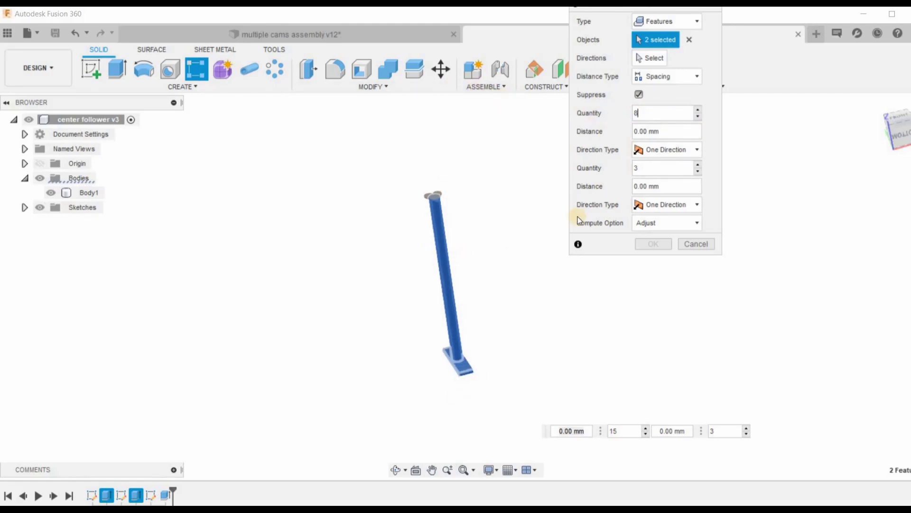
{"action": "type", "text": "8"}
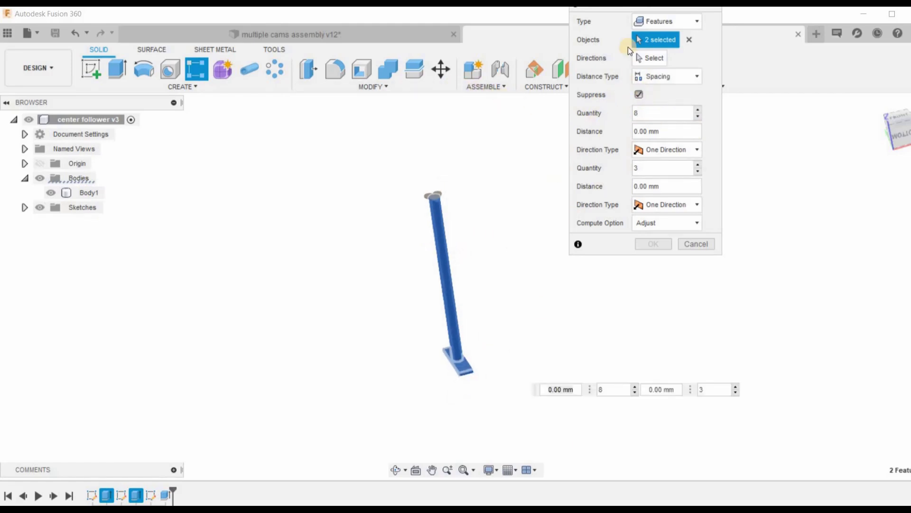
{"action": "left_click", "coordinate": [648, 56]}
{"action": "scroll", "coordinate": [538, 365], "scroll_direction": "up", "scroll_amount": 2}
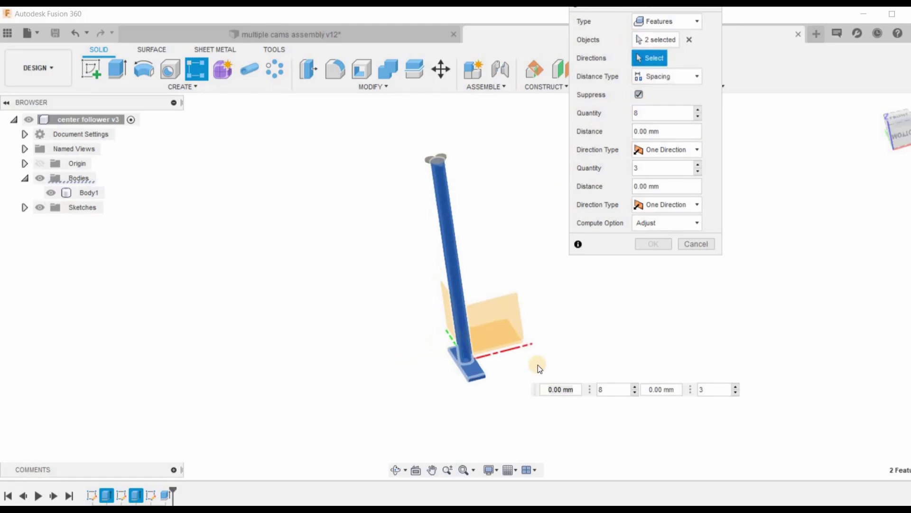
{"action": "scroll", "coordinate": [537, 364], "scroll_direction": "up", "scroll_amount": 3}
{"action": "left_click", "coordinate": [535, 369]}
{"action": "scroll", "coordinate": [429, 283], "scroll_direction": "down", "scroll_amount": 2}
{"action": "scroll", "coordinate": [429, 283], "scroll_direction": "down", "scroll_amount": 2}
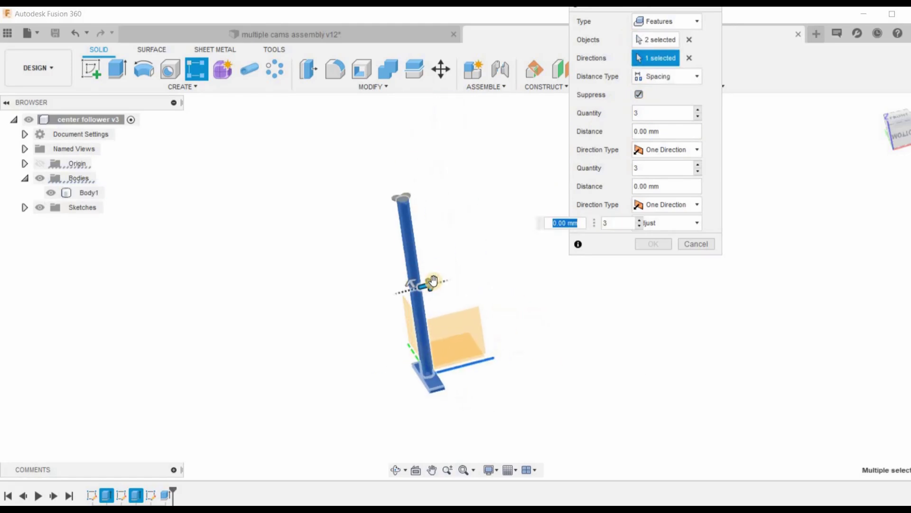
Set the pattern spacing to 50 mm and quantity to 8, then confirm.
{"action": "type", "text": "100"}
{"action": "key", "text": "Return"}
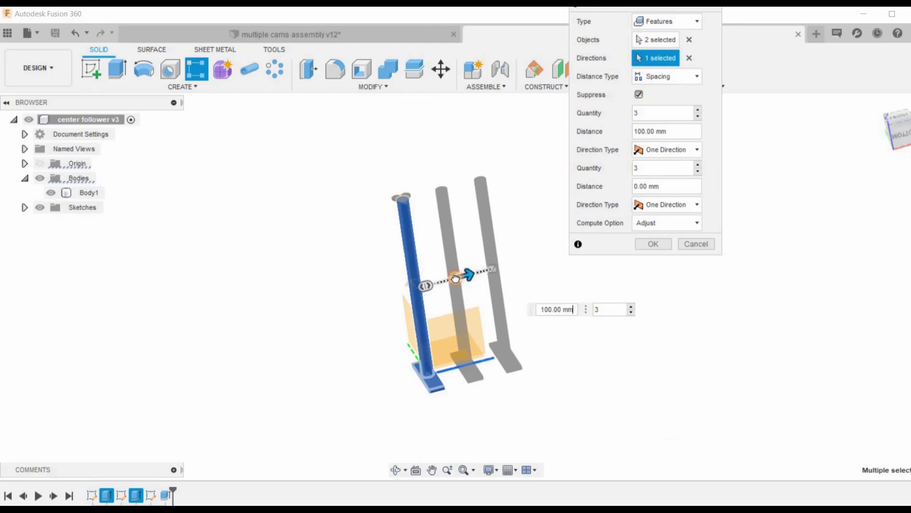
{"action": "type", "text": "50"}
{"action": "key", "text": "Tab"}
{"action": "type", "text": "6"}
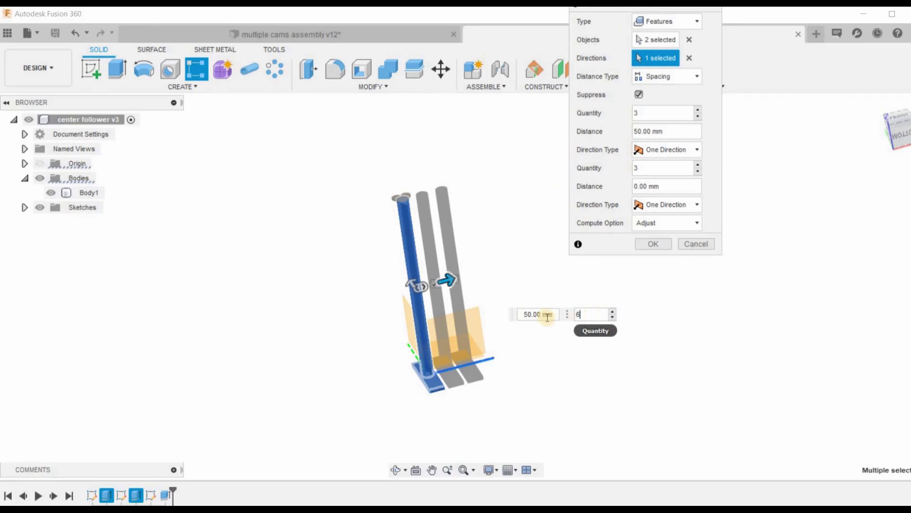
{"action": "key", "text": "Return"}
{"action": "scroll", "coordinate": [535, 245], "scroll_direction": "up", "scroll_amount": 3}
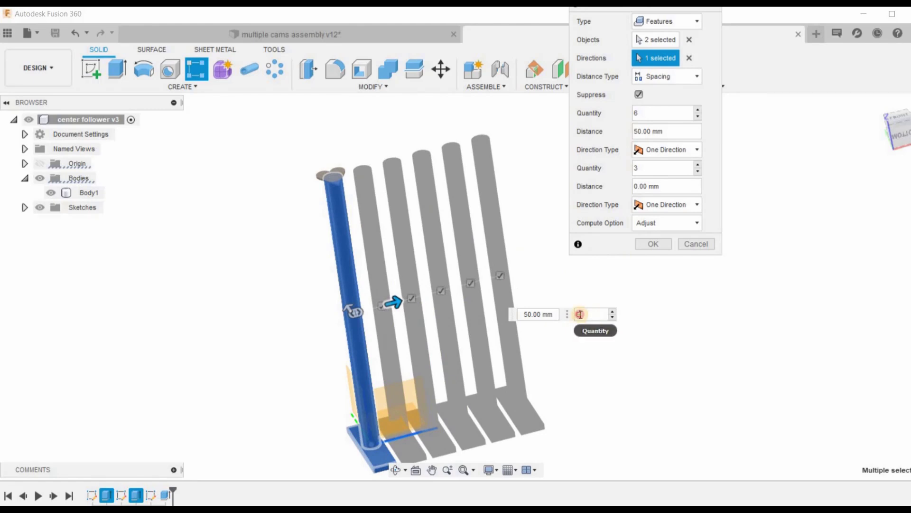
{"action": "double_click", "coordinate": [597, 317]}
{"action": "type", "text": "8"}
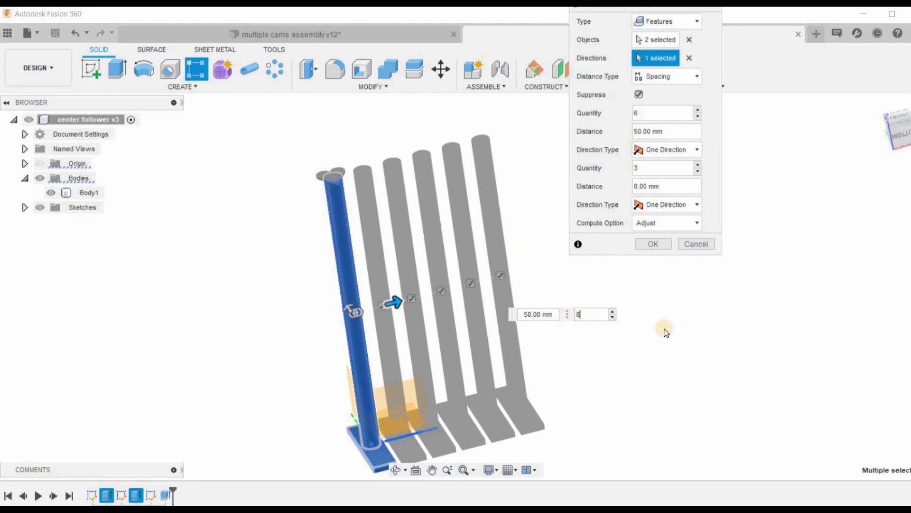
{"action": "scroll", "coordinate": [412, 272], "scroll_direction": "down", "scroll_amount": 3}
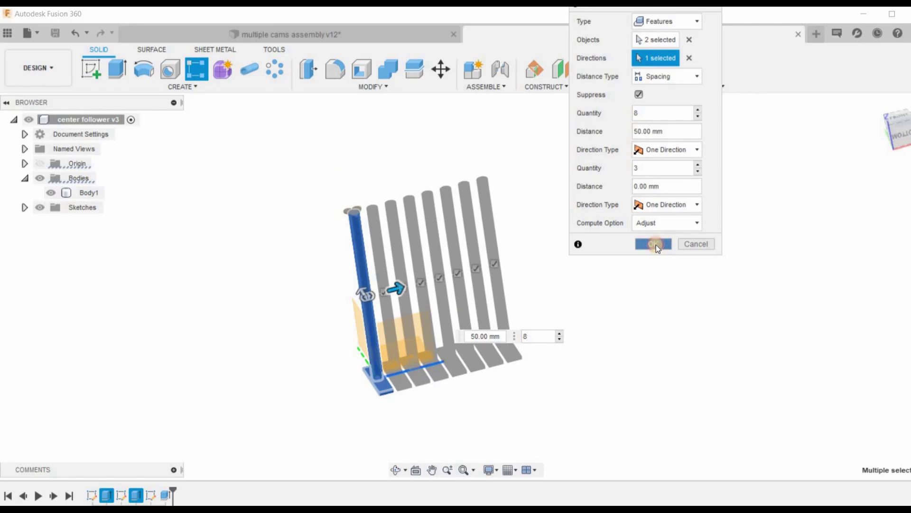
{"action": "left_click", "coordinate": [656, 244]}
{"action": "scroll", "coordinate": [367, 338], "scroll_direction": "up", "scroll_amount": 3}
Edit the follower pattern to Symmetric direction with quantity 15 and confirm.
{"action": "scroll", "coordinate": [393, 336], "scroll_direction": "down", "scroll_amount": 3}
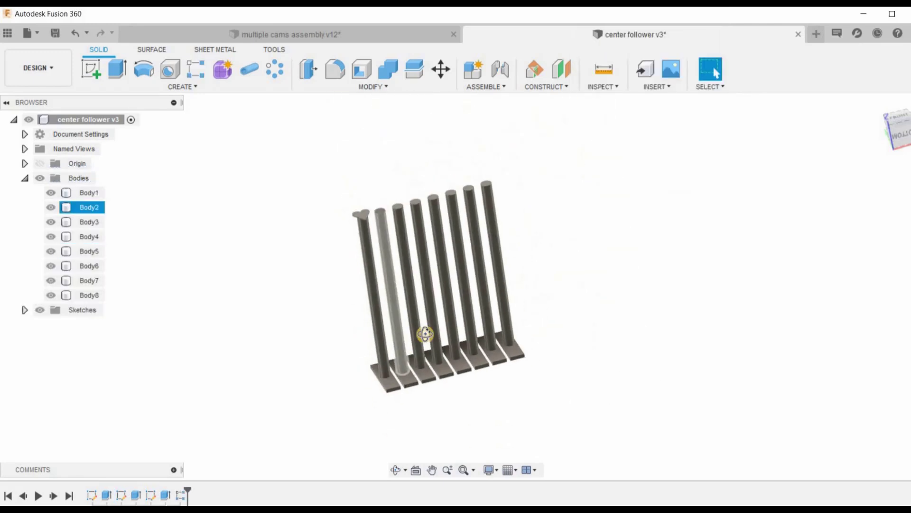
{"action": "mouse_move", "coordinate": [425, 334]}
{"action": "middle_mouse_down", "text": "shift"}
{"action": "mouse_move", "coordinate": [426, 342]}
{"action": "mouse_move", "coordinate": [522, 256]}
{"action": "middle_mouse_up", "text": "shift"}
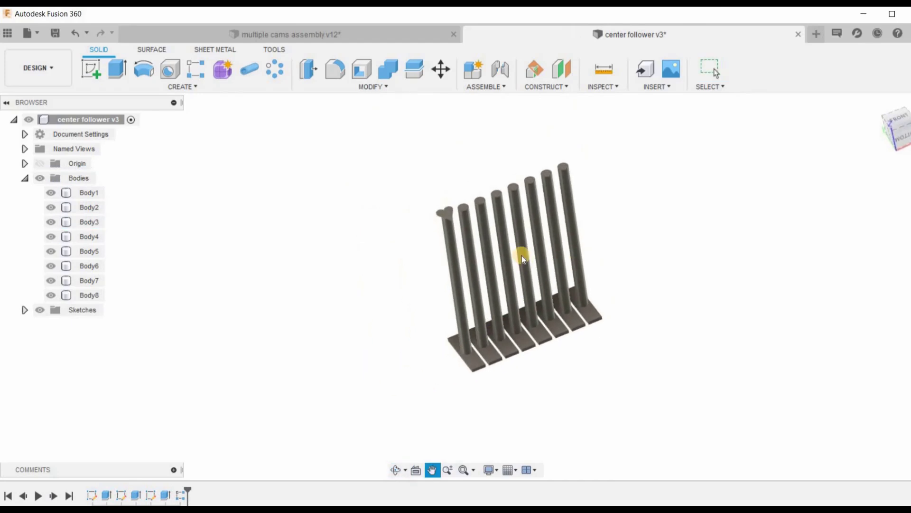
{"action": "scroll", "coordinate": [522, 255], "scroll_direction": "up", "scroll_amount": 3}
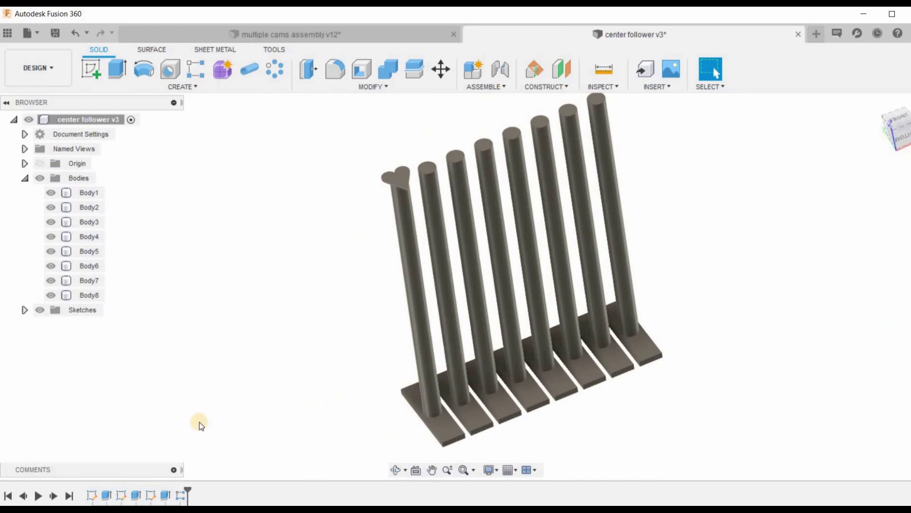
{"action": "double_click", "coordinate": [181, 496]}
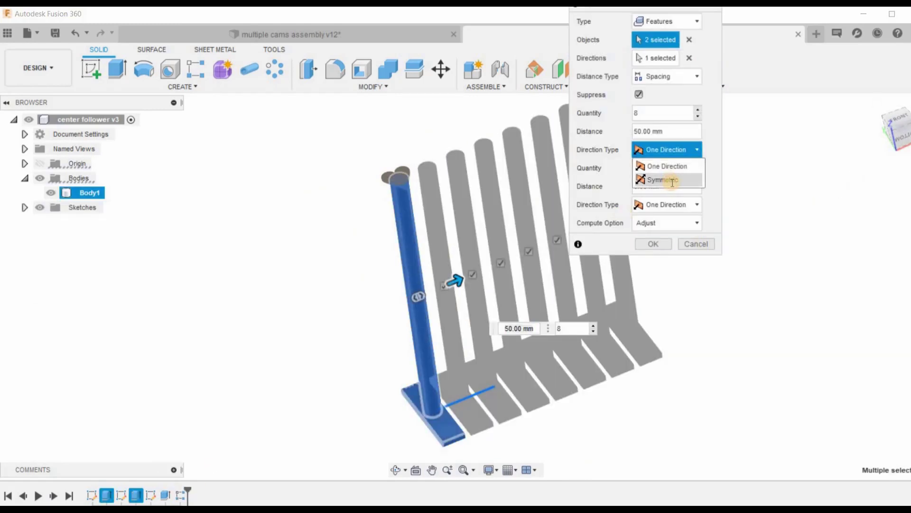
{"action": "left_click", "coordinate": [670, 179]}
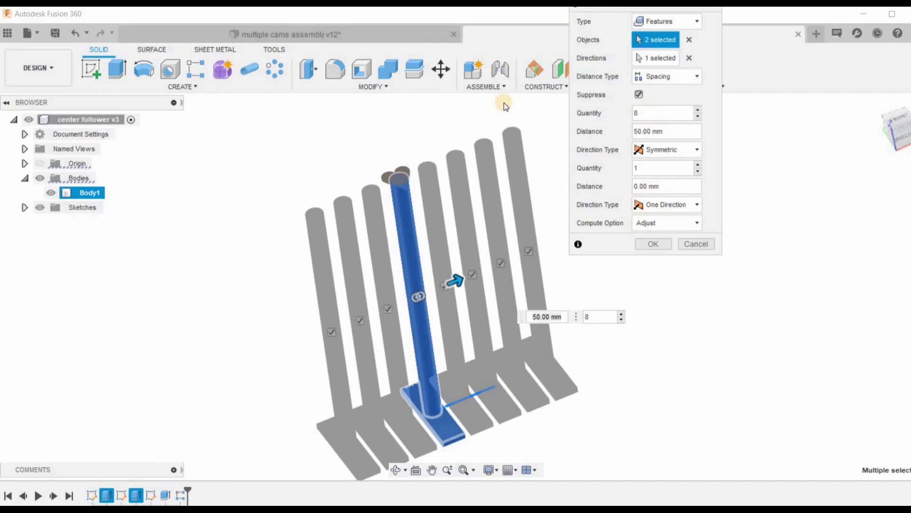
{"action": "type", "text": "15"}
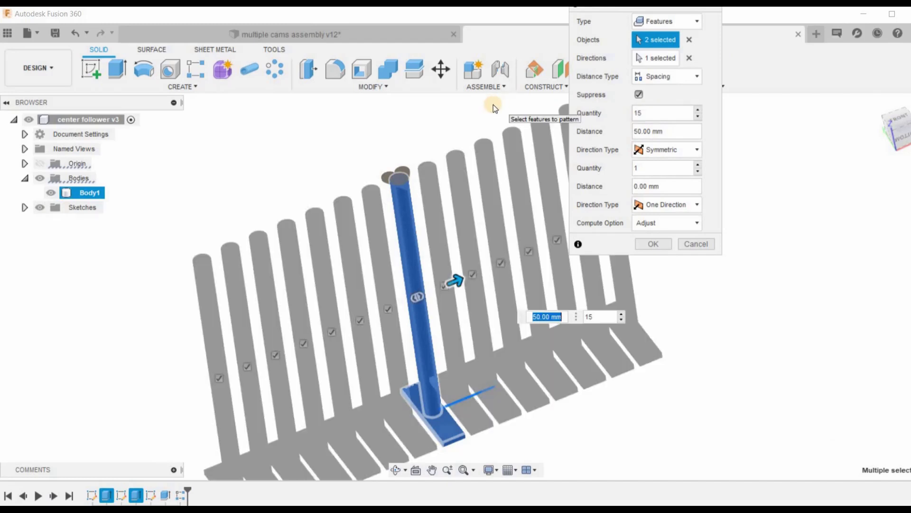
{"action": "key", "text": "Tab"}
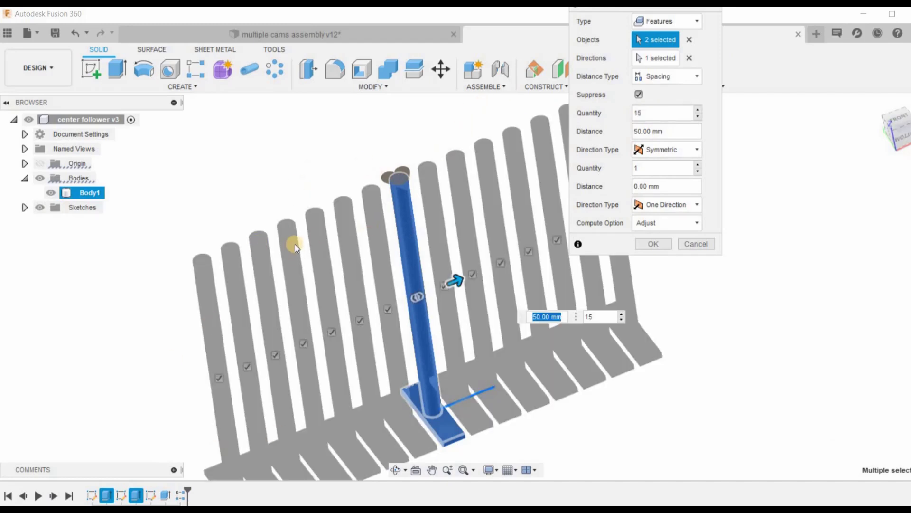
{"action": "scroll", "coordinate": [295, 244], "scroll_direction": "down", "scroll_amount": 3}
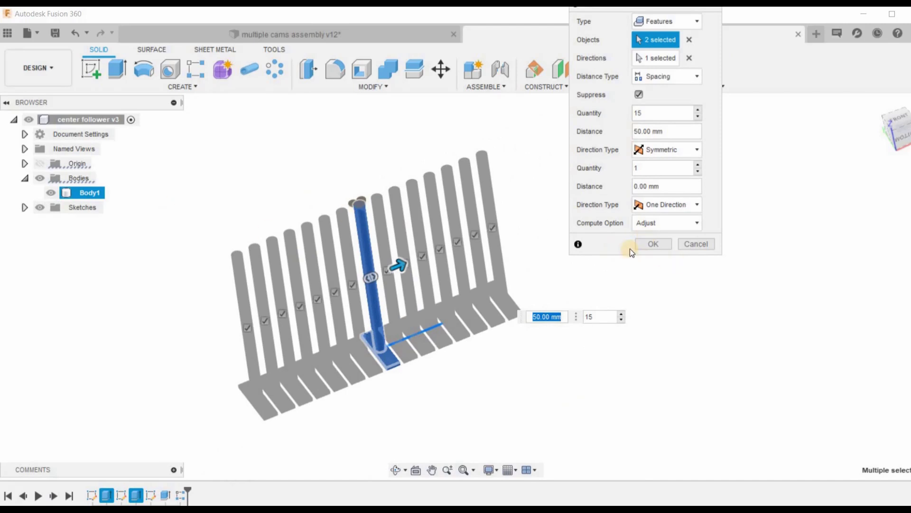
{"action": "left_click", "coordinate": [645, 243]}
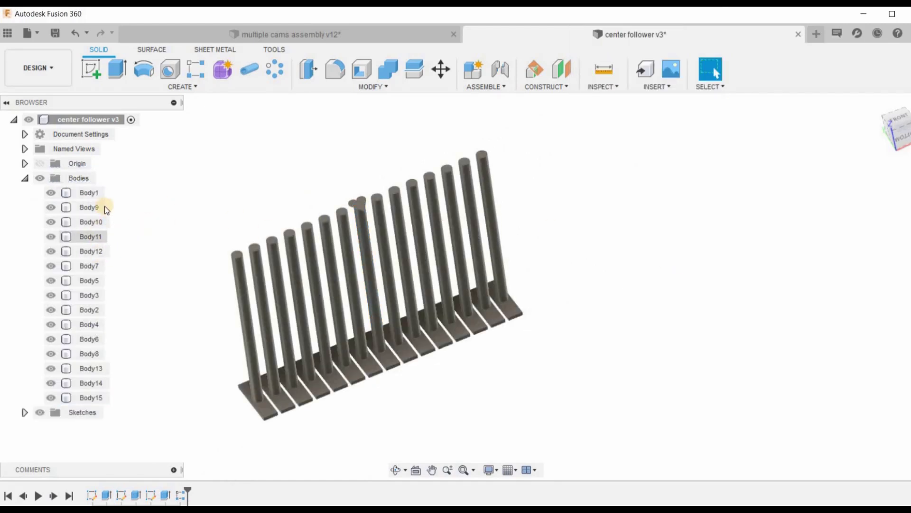
{"action": "left_click", "coordinate": [96, 214]}
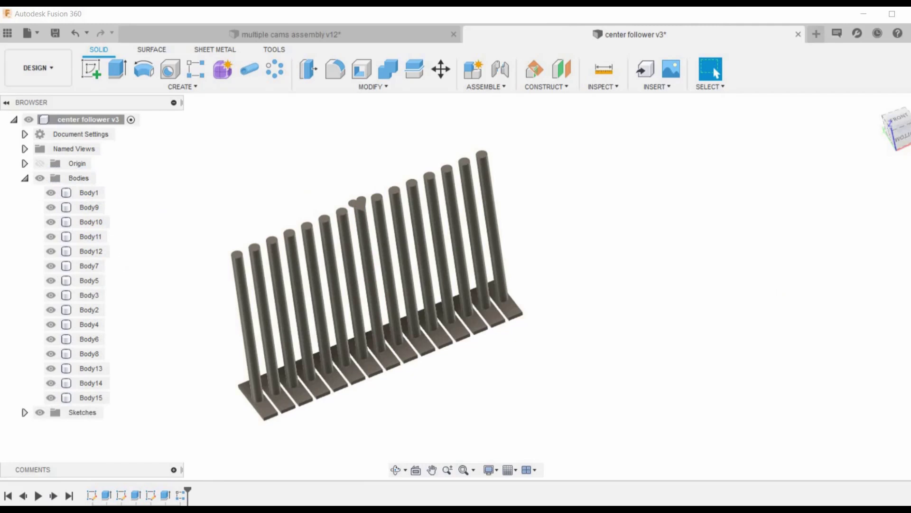
{"action": "scroll", "coordinate": [375, 178], "scroll_direction": "up", "scroll_amount": 5}
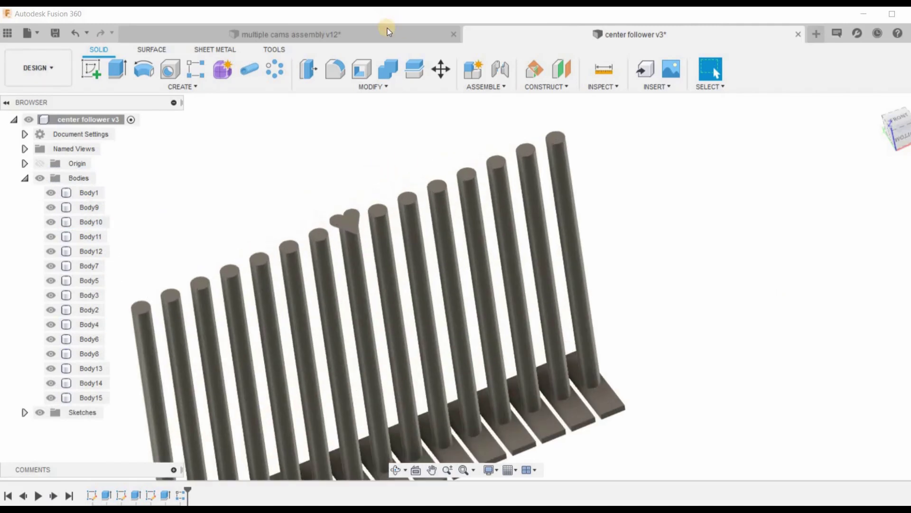
{"action": "key", "text": "ctrl+Tab"}
{"action": "scroll", "coordinate": [519, 349], "scroll_direction": "up", "scroll_amount": 3}
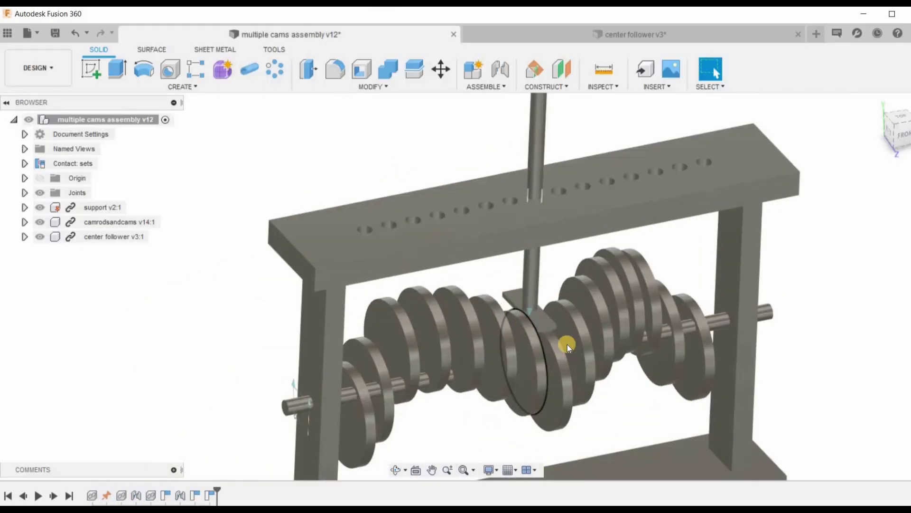
{"action": "mouse_move", "coordinate": [550, 320]}
{"action": "middle_mouse_down", "text": "shift"}
{"action": "mouse_move", "coordinate": [545, 344]}
{"action": "mouse_move", "coordinate": [567, 325]}
{"action": "mouse_move", "coordinate": [596, 358]}
{"action": "middle_mouse_up", "text": "shift"}
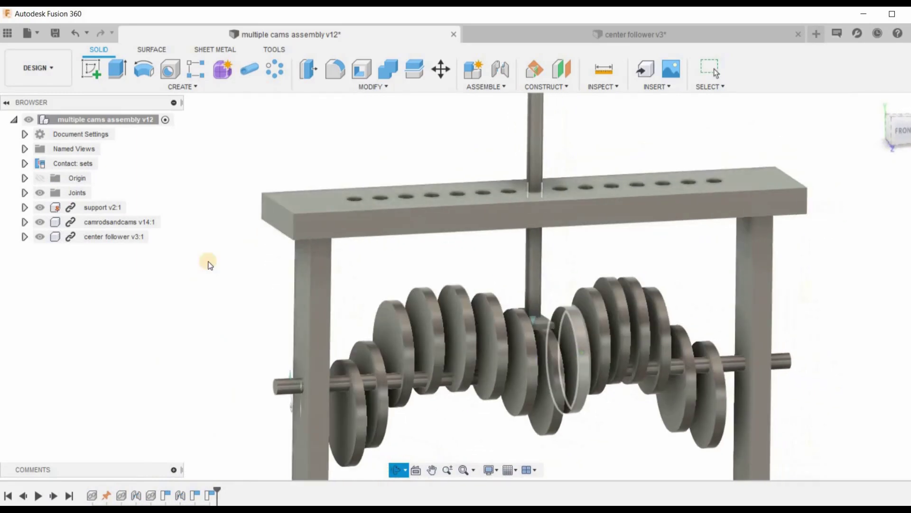
{"action": "left_click", "coordinate": [556, 26]}
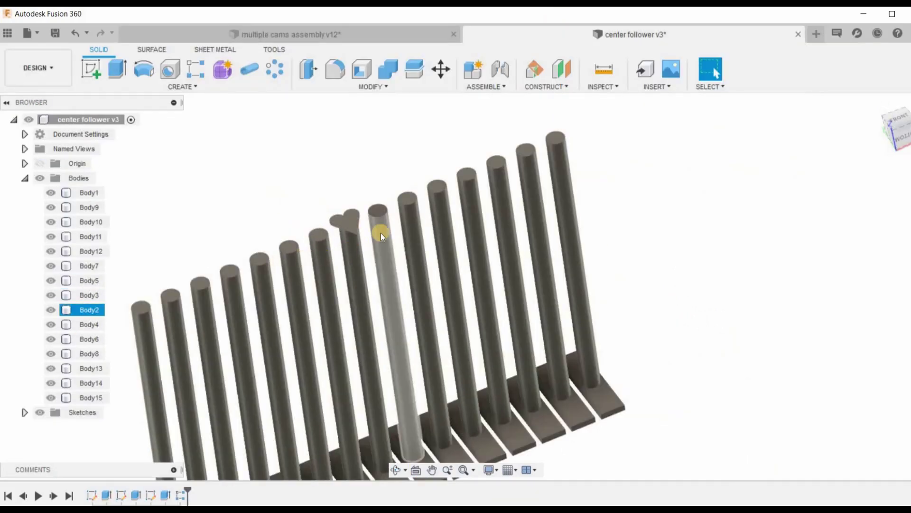
Select the top circular face of the rod immediately right of the heart-tipped follower.
{"action": "scroll", "coordinate": [462, 167], "scroll_direction": "down", "scroll_amount": 5}
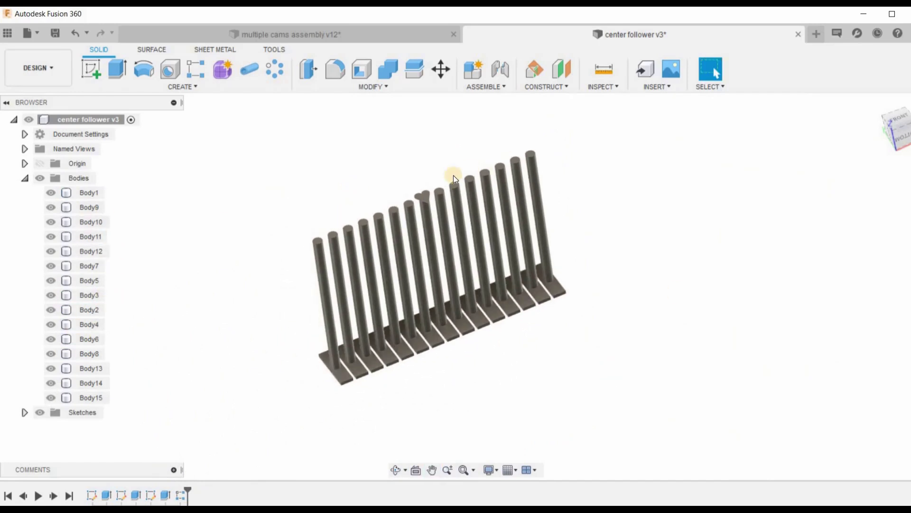
{"action": "scroll", "coordinate": [498, 258], "scroll_direction": "up", "scroll_amount": 5}
{"action": "left_click", "coordinate": [484, 261]}
{"action": "left_click", "coordinate": [548, 245]}
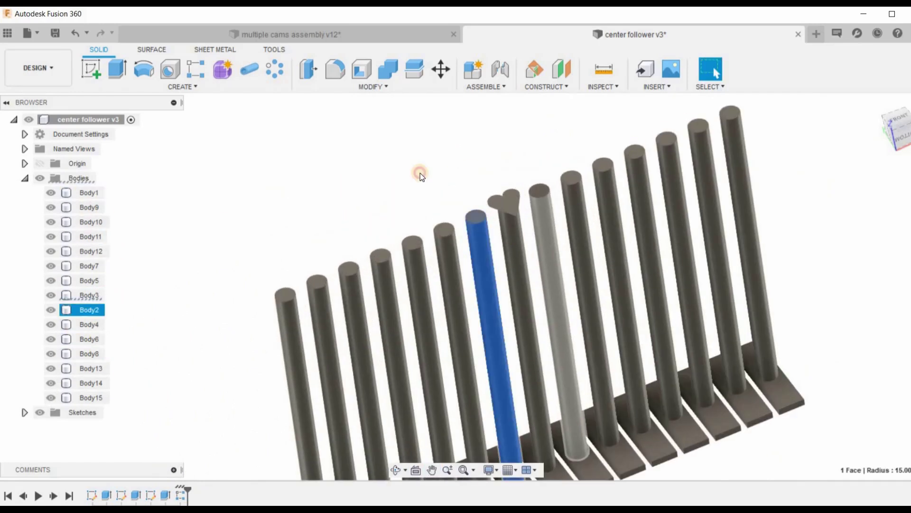
{"action": "left_click", "coordinate": [483, 246]}
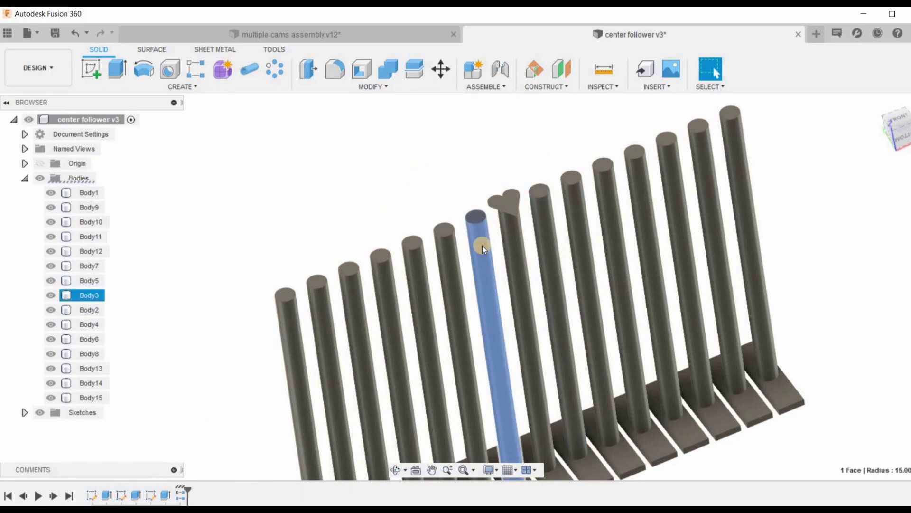
{"action": "left_click", "coordinate": [539, 223]}
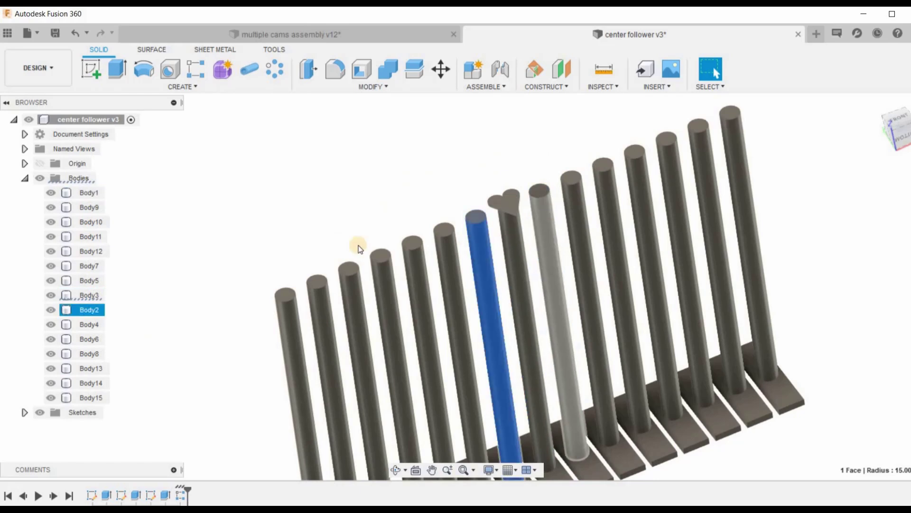
{"action": "left_click", "coordinate": [566, 197]}
{"action": "left_click", "coordinate": [490, 167]}
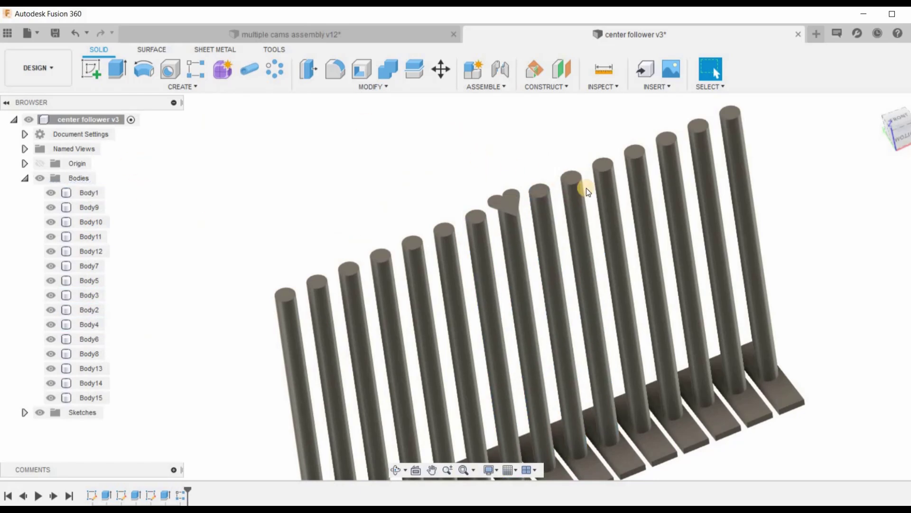
{"action": "scroll", "coordinate": [585, 190], "scroll_direction": "up", "scroll_amount": 3}
{"action": "left_click", "coordinate": [584, 212]}
Create a sketch on the selected rod top face and orbit to a frontal view of the rods.
{"action": "scroll", "coordinate": [378, 221], "scroll_direction": "down", "scroll_amount": 3}
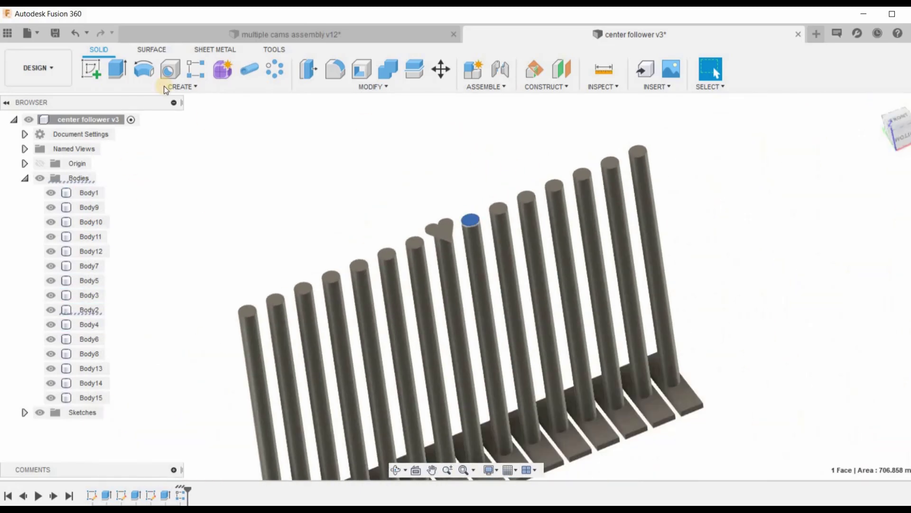
{"action": "left_click", "coordinate": [91, 69]}
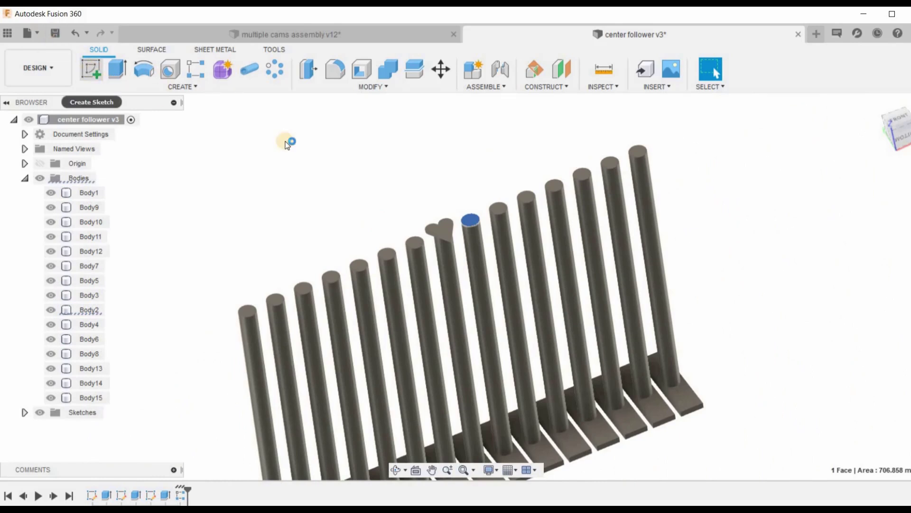
{"action": "scroll", "coordinate": [465, 273], "scroll_direction": "up", "scroll_amount": 5}
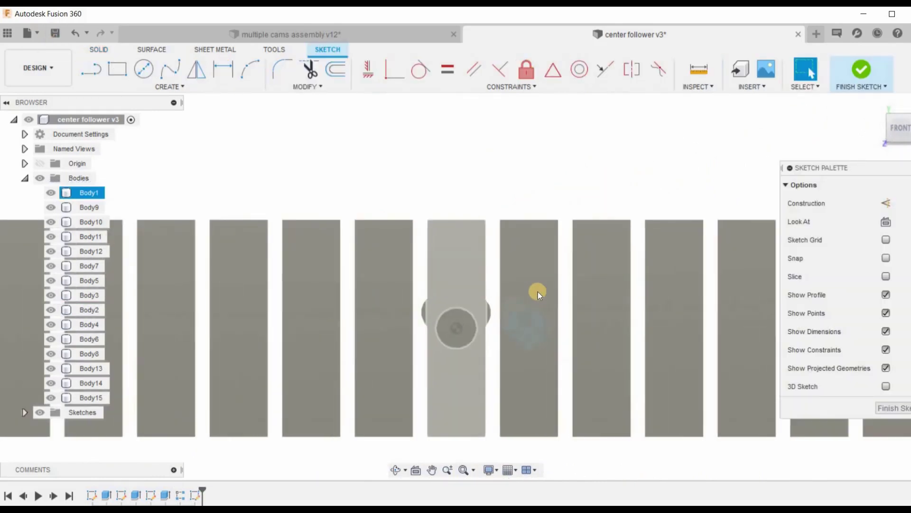
{"action": "middle_click_drag", "start_coordinate": [523, 283], "coordinate": [530, 277], "text": "shift"}
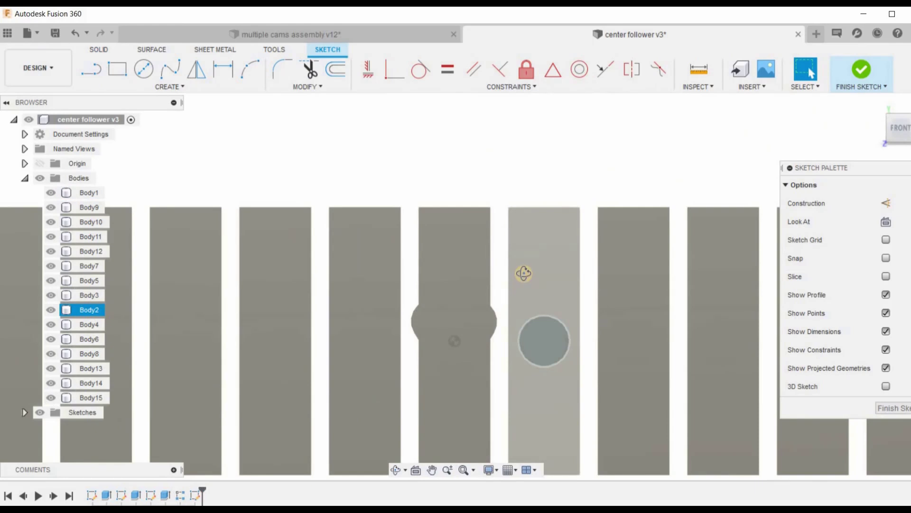
{"action": "middle_click_drag", "start_coordinate": [571, 209], "coordinate": [497, 280], "text": "shift"}
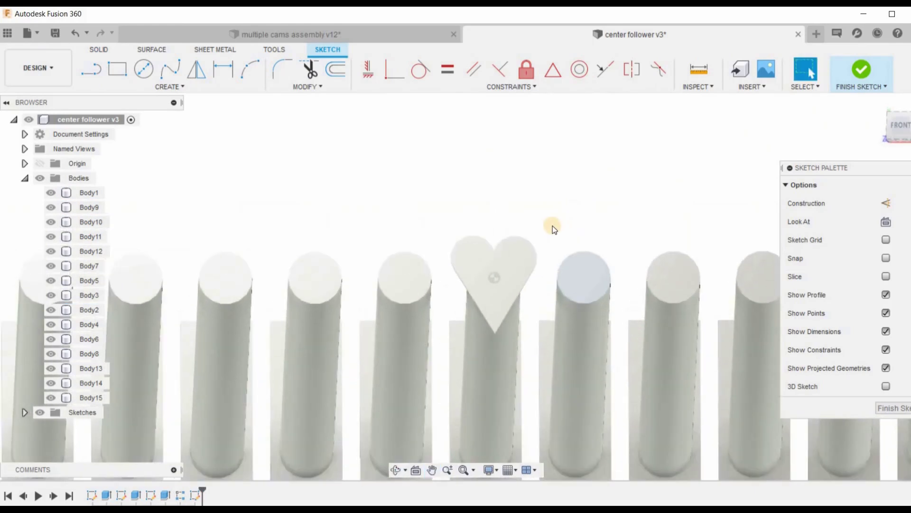